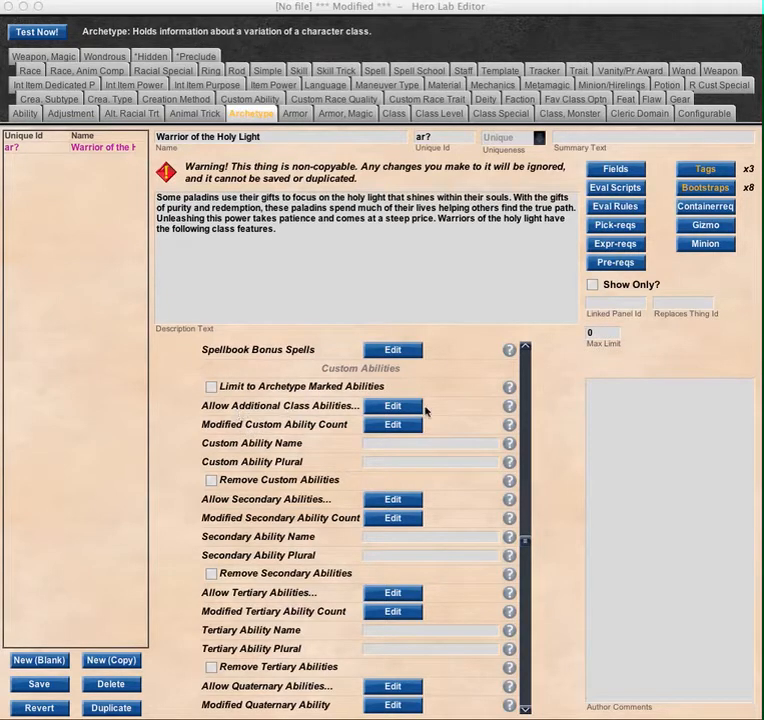
- Examine the selectable tags for Allow Additional Class Abilities on the Warrior of the Holy Light archetype, leaving them unassigned
{"action": "left_click", "coordinate": [415, 408]}
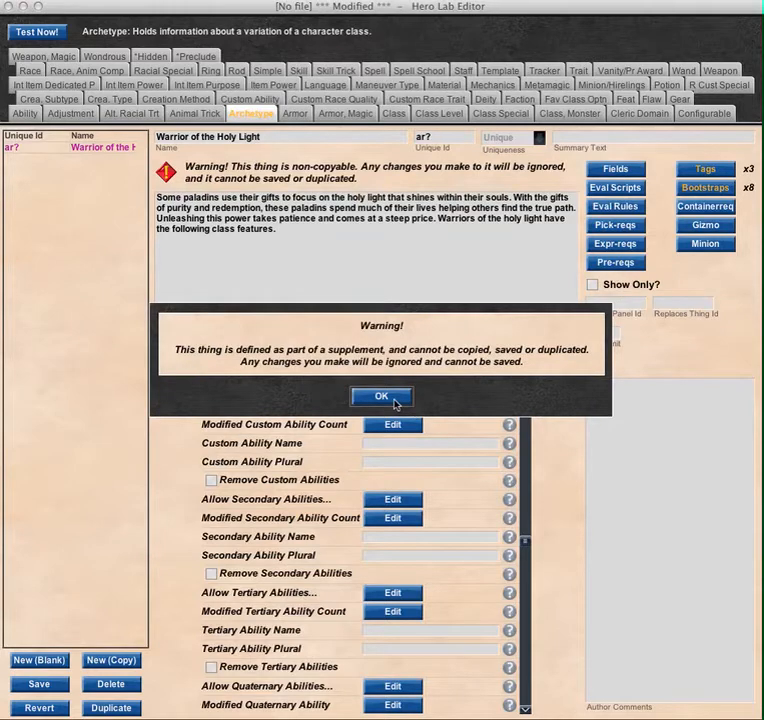
{"action": "left_click", "coordinate": [400, 405]}
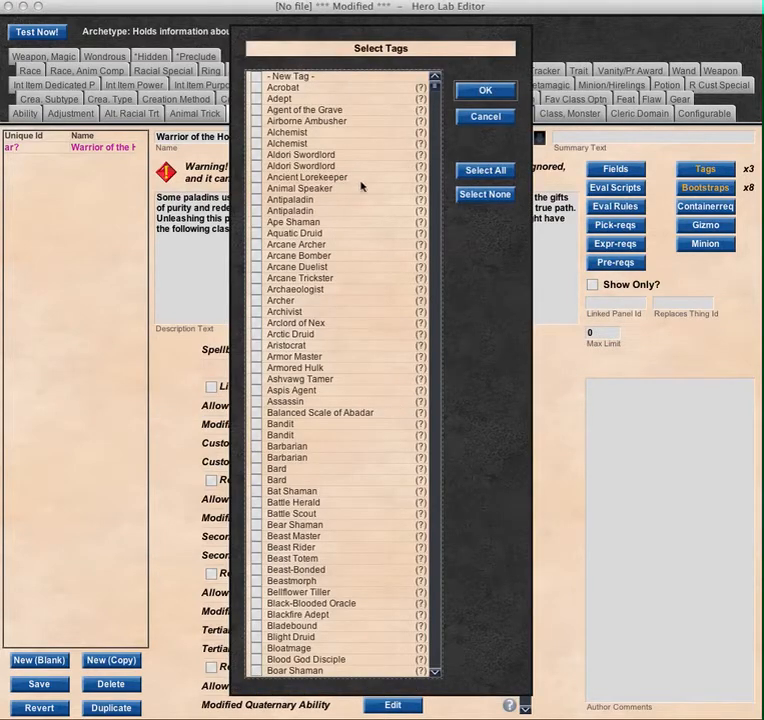
{"action": "left_click", "coordinate": [484, 117]}
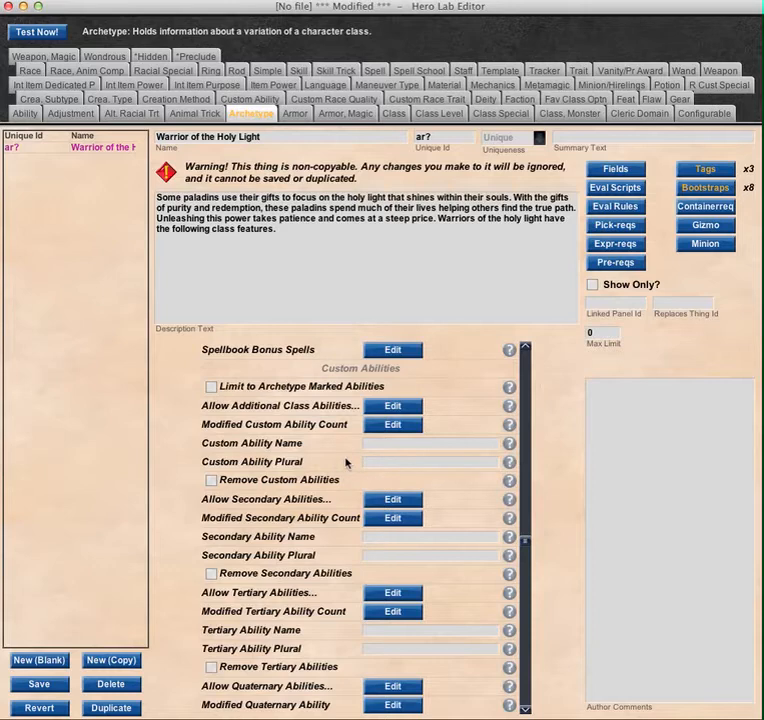
- View the array rows of the archetype's Modified Secondary Ability Count without entering any values
{"action": "left_click", "coordinate": [404, 518]}
{"action": "left_click", "coordinate": [379, 396]}
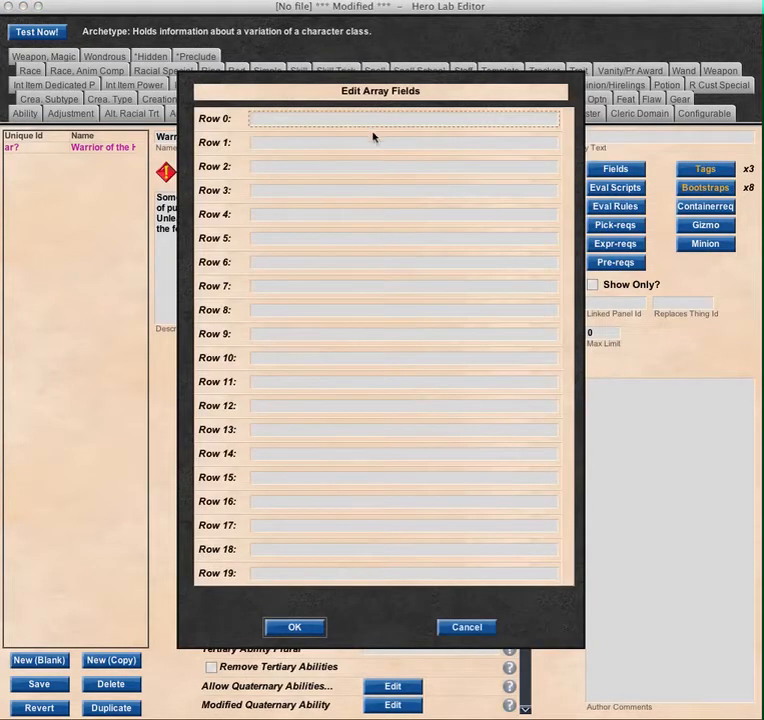
{"action": "left_click", "coordinate": [466, 627]}
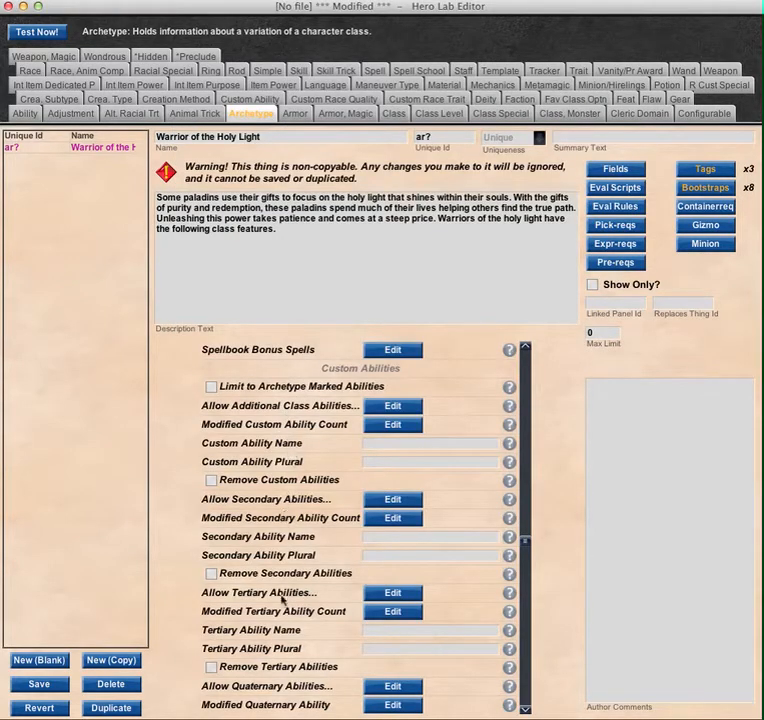
- Look through the archetype's remaining custom ability, favored enemy and favored terrain fields down to the Minions section
{"action": "left_click", "coordinate": [526, 712]}
{"action": "left_click", "coordinate": [526, 712]}
{"action": "left_click", "coordinate": [526, 712]}
{"action": "left_click", "coordinate": [526, 712]}
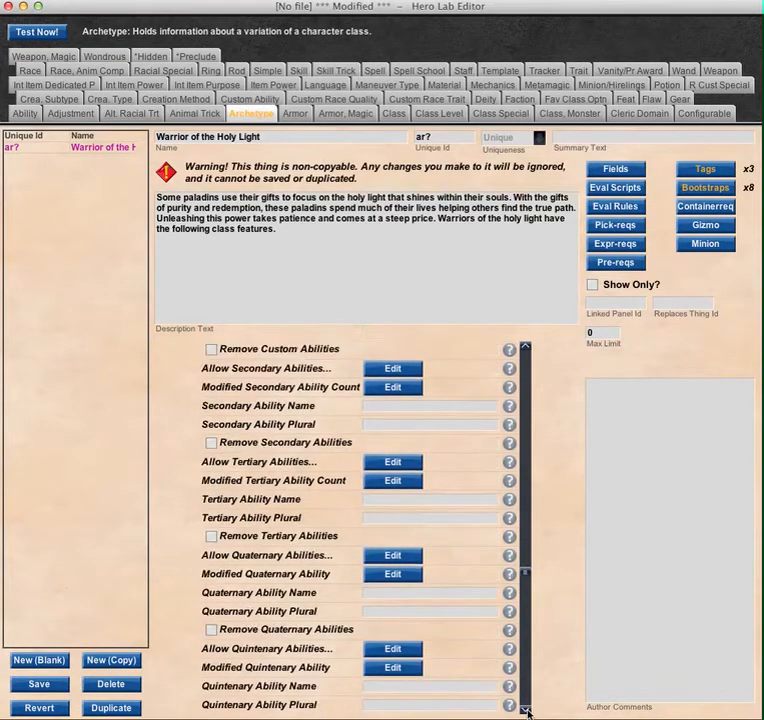
{"action": "left_click", "coordinate": [526, 712]}
{"action": "left_click", "coordinate": [526, 712]}
{"action": "left_click", "coordinate": [526, 712]}
{"action": "left_click", "coordinate": [526, 712]}
{"action": "left_click", "coordinate": [526, 712]}
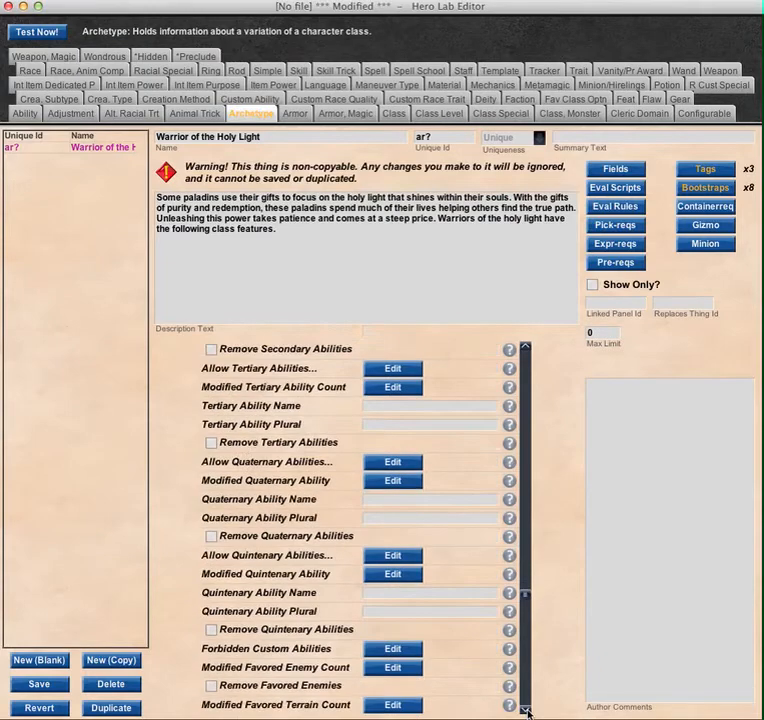
{"action": "left_click", "coordinate": [526, 712]}
{"action": "left_click", "coordinate": [526, 712]}
{"action": "left_click", "coordinate": [526, 712]}
{"action": "left_click", "coordinate": [526, 712]}
{"action": "left_click", "coordinate": [526, 712]}
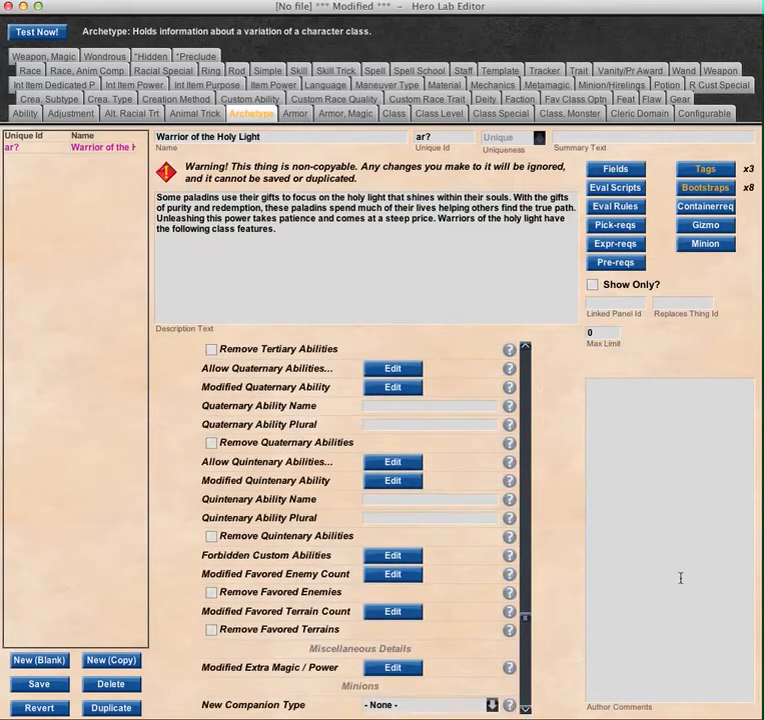
- Switch to the Hero Lab character window, review the Paladin class abilities and variant channeling option, and return to the Editor
{"action": "left_click", "coordinate": [760, 397]}
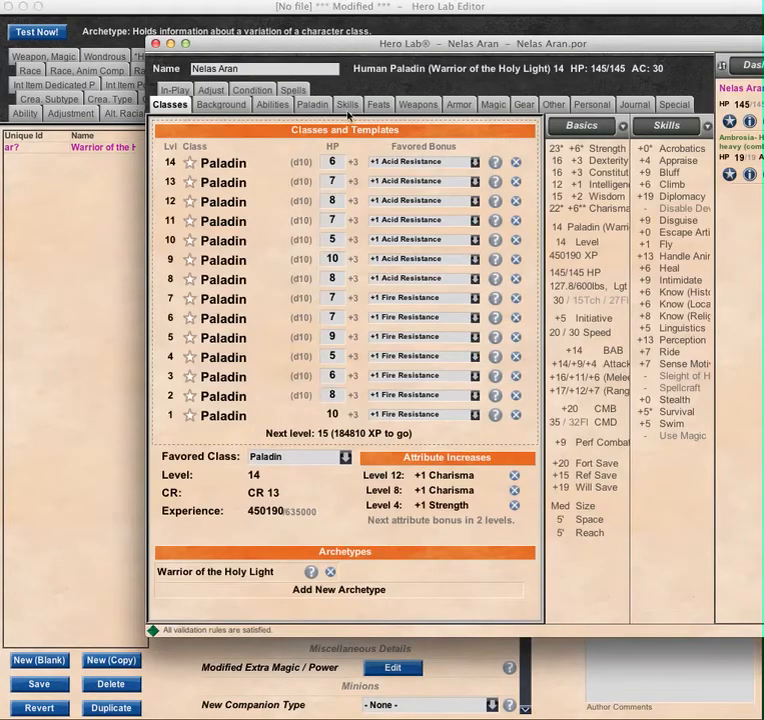
{"action": "left_click", "coordinate": [311, 104]}
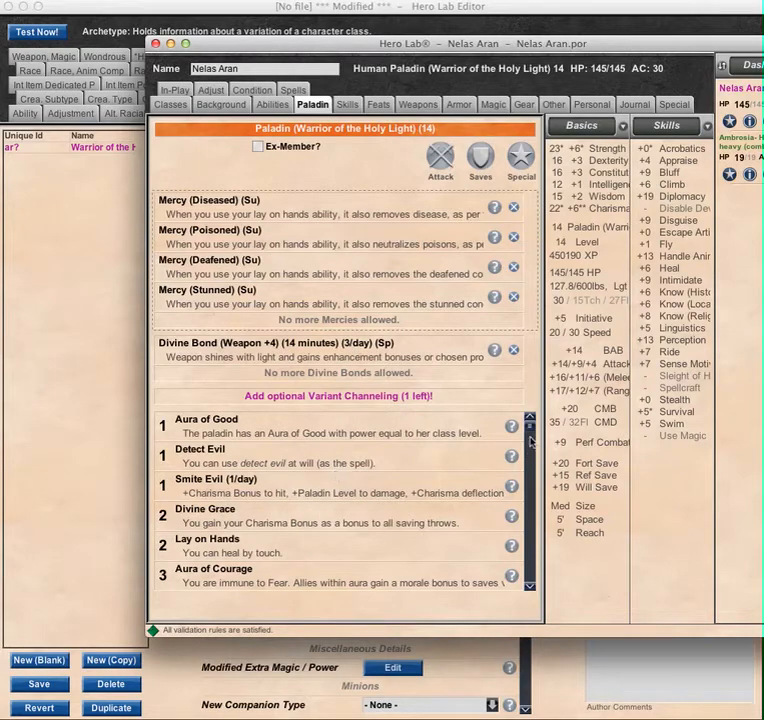
{"action": "mouse_move", "coordinate": [531, 428]}
{"action": "left_mouse_down"}
{"action": "mouse_move", "coordinate": [535, 581]}
{"action": "mouse_move", "coordinate": [535, 425]}
{"action": "left_mouse_up"}
{"action": "left_click", "coordinate": [55, 308]}
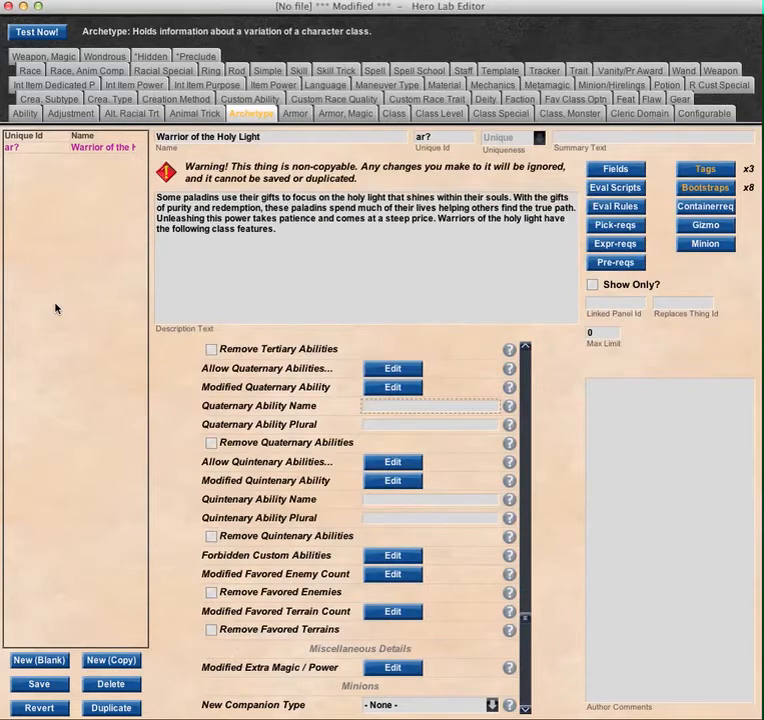
{"action": "left_click", "coordinate": [762, 255]}
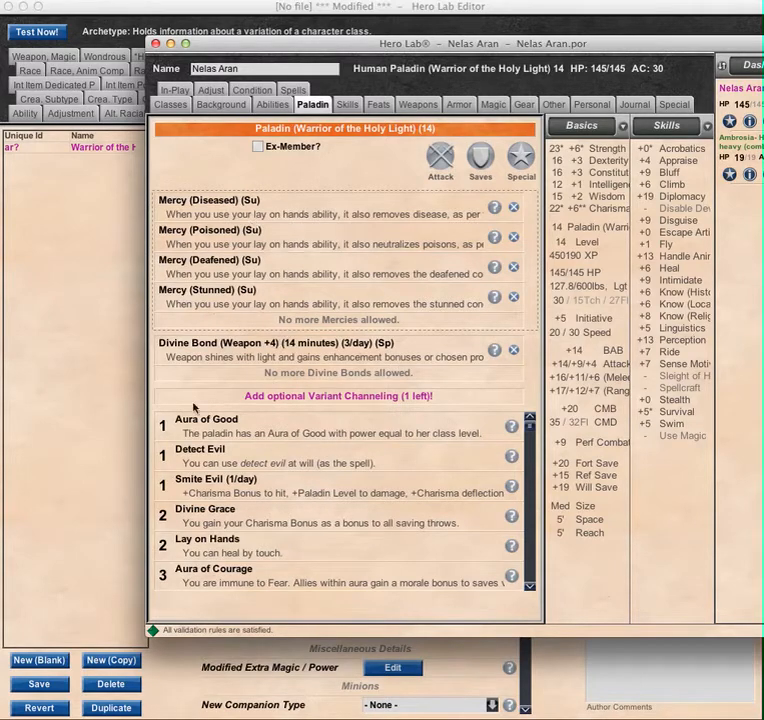
{"action": "left_click", "coordinate": [100, 408]}
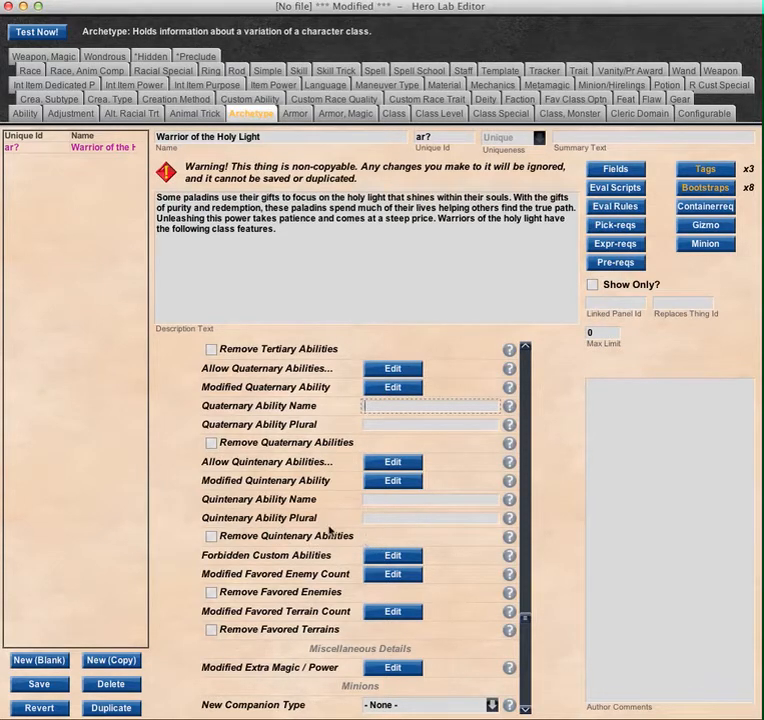
- Examine the array rows of the archetype's Modified Favored Enemy Count, leaving them empty
{"action": "left_click", "coordinate": [392, 578]}
{"action": "left_click", "coordinate": [392, 397]}
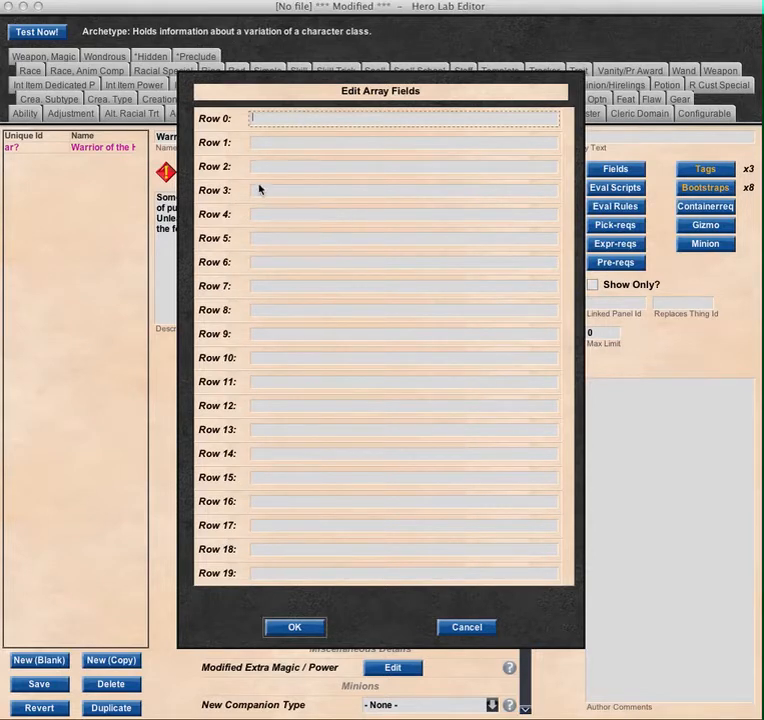
{"action": "left_click", "coordinate": [466, 628]}
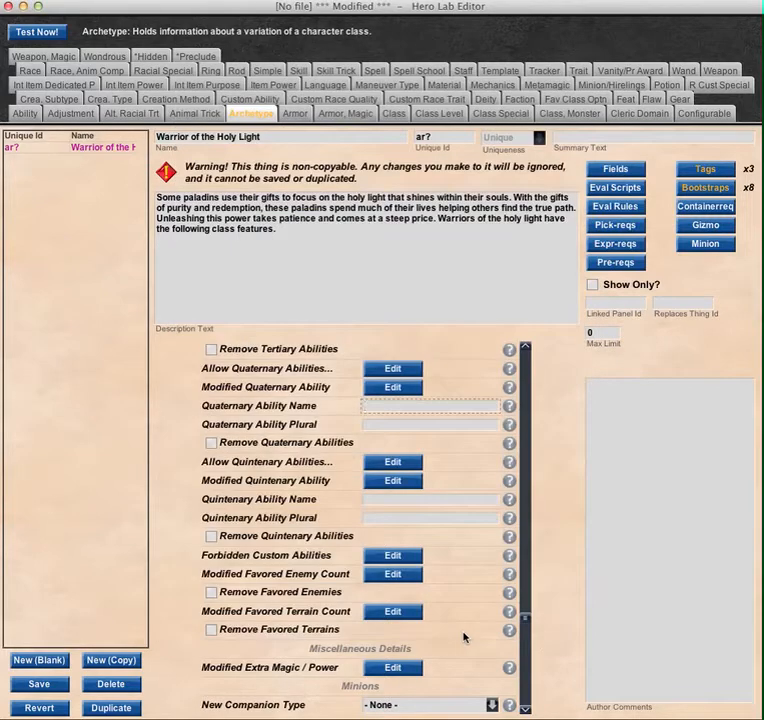
{"action": "left_click", "coordinate": [390, 575]}
{"action": "left_click", "coordinate": [402, 398]}
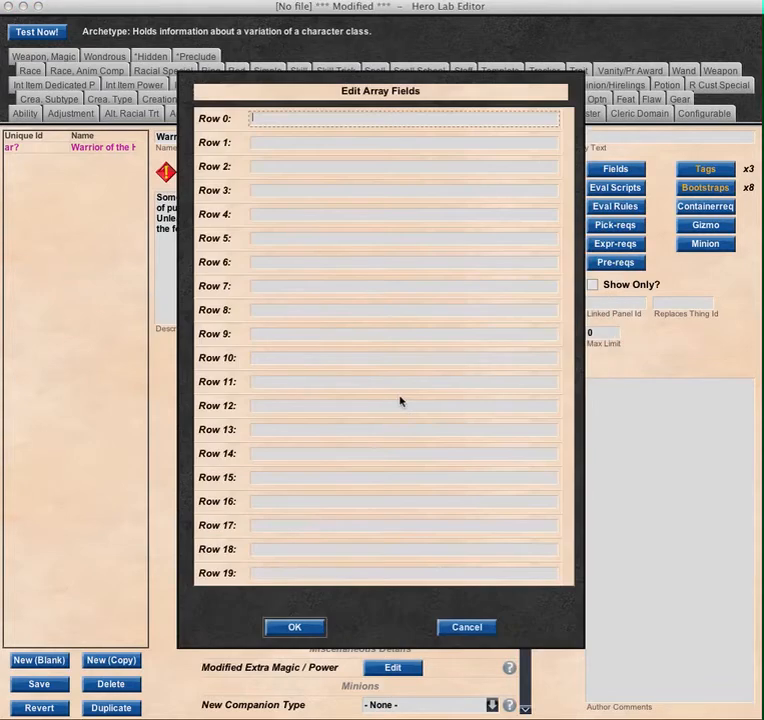
{"action": "left_click", "coordinate": [465, 629]}
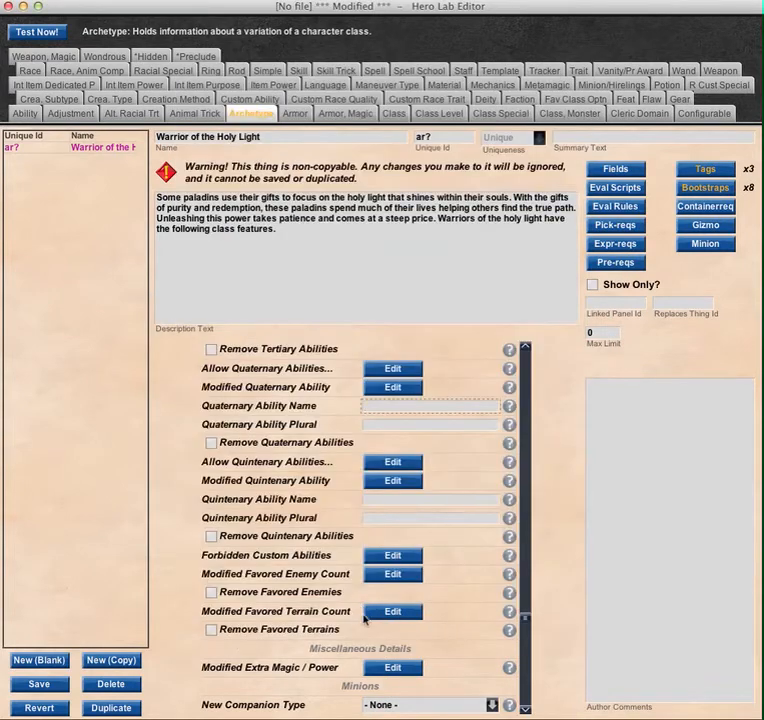
- View the array rows of the archetype's Modified Favored Terrain Count and leave them unedited
{"action": "left_click", "coordinate": [380, 611]}
{"action": "left_click", "coordinate": [384, 395]}
{"action": "left_click", "coordinate": [465, 628]}
- Enter 1, 2, 3 and 4 in Rows 0 to 3 of the Modified Extra Magic / Power array
{"action": "left_click", "coordinate": [526, 710]}
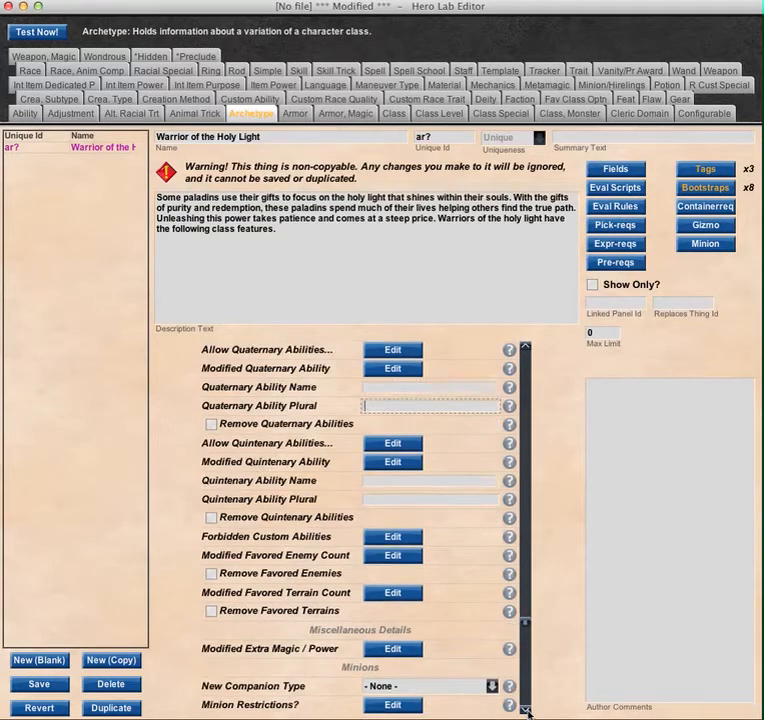
{"action": "left_click", "coordinate": [527, 711]}
{"action": "left_click", "coordinate": [527, 711]}
{"action": "left_click", "coordinate": [527, 711]}
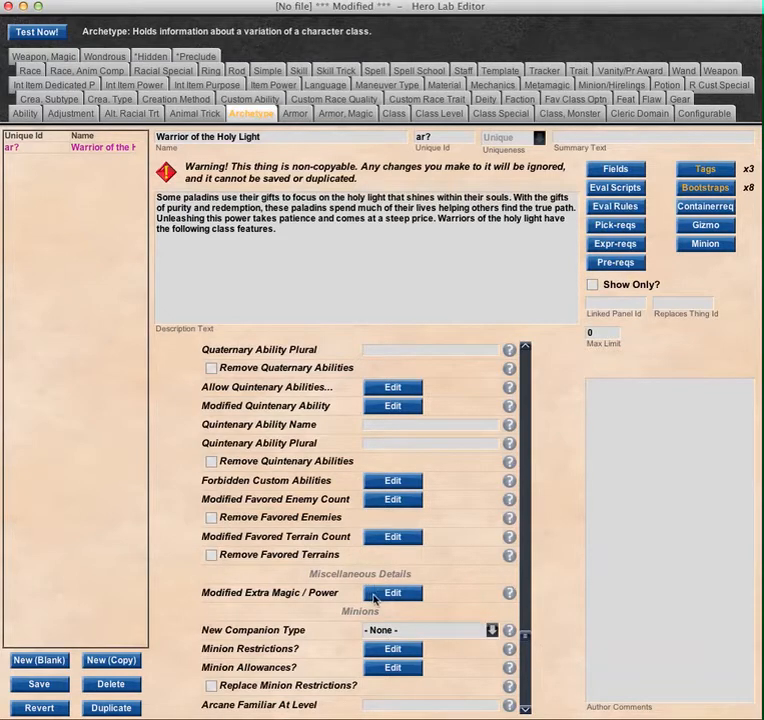
{"action": "left_click", "coordinate": [380, 596]}
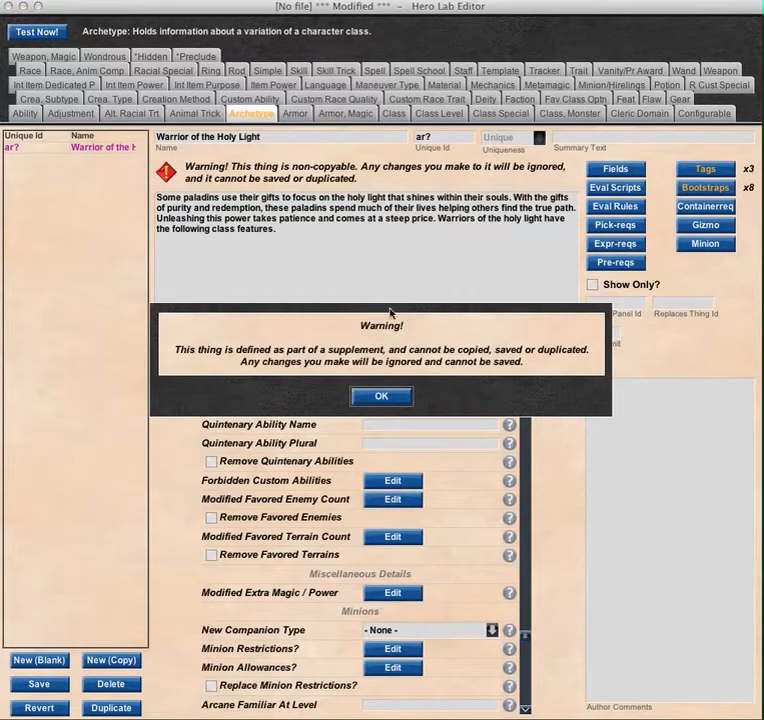
{"action": "left_click", "coordinate": [384, 397]}
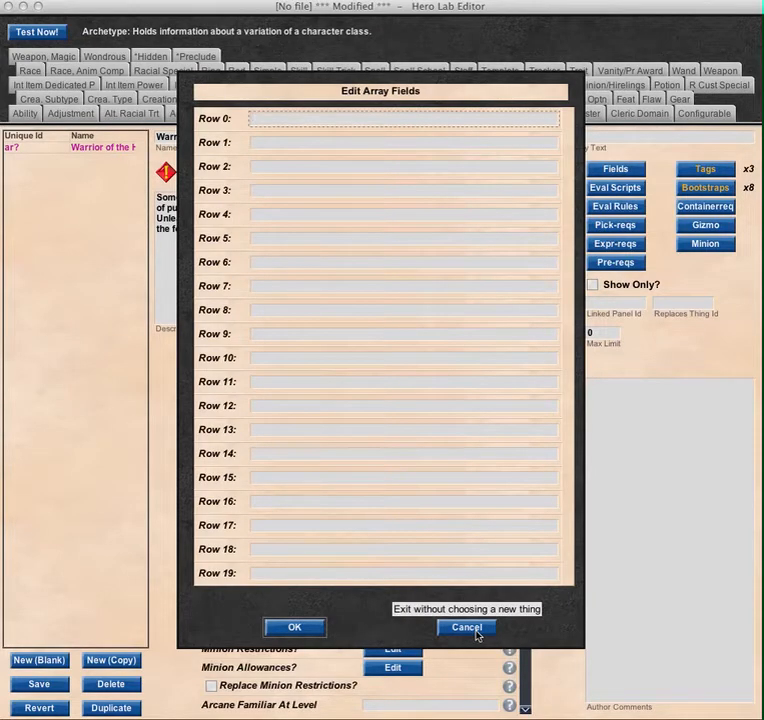
{"action": "type", "text": "1"}
{"action": "left_click", "coordinate": [275, 141]}
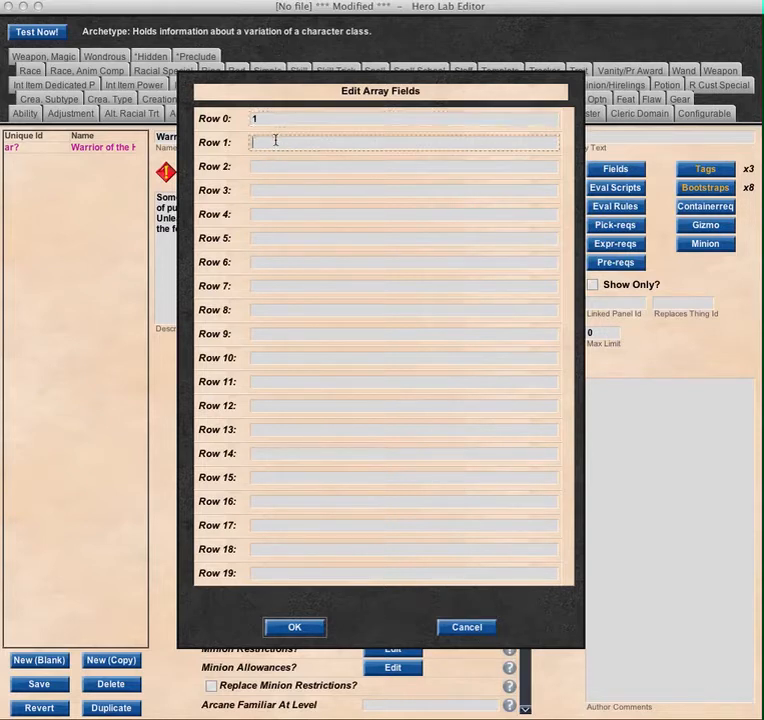
{"action": "type", "text": "2"}
{"action": "left_click", "coordinate": [278, 166]}
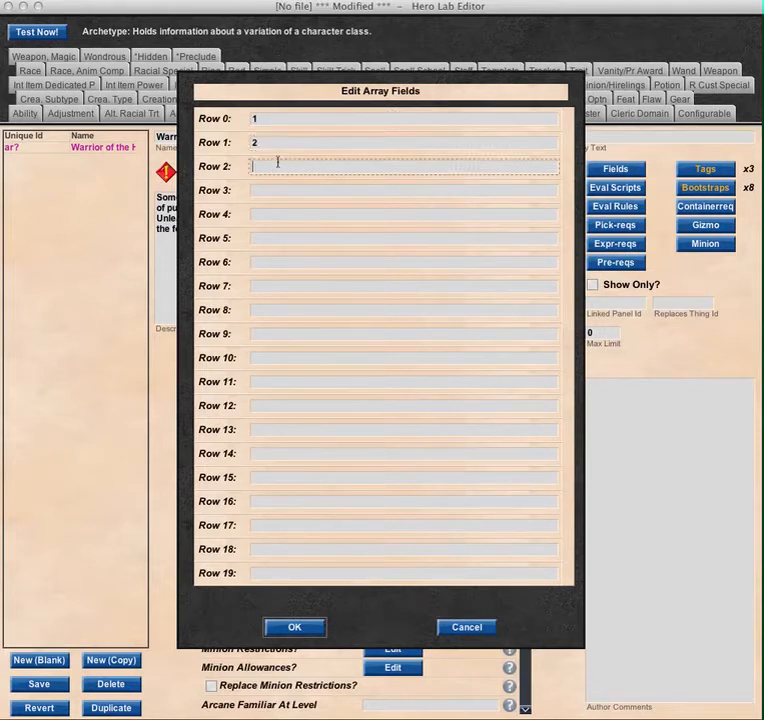
{"action": "type", "text": "3"}
{"action": "left_click", "coordinate": [269, 191]}
{"action": "type", "text": "4"}
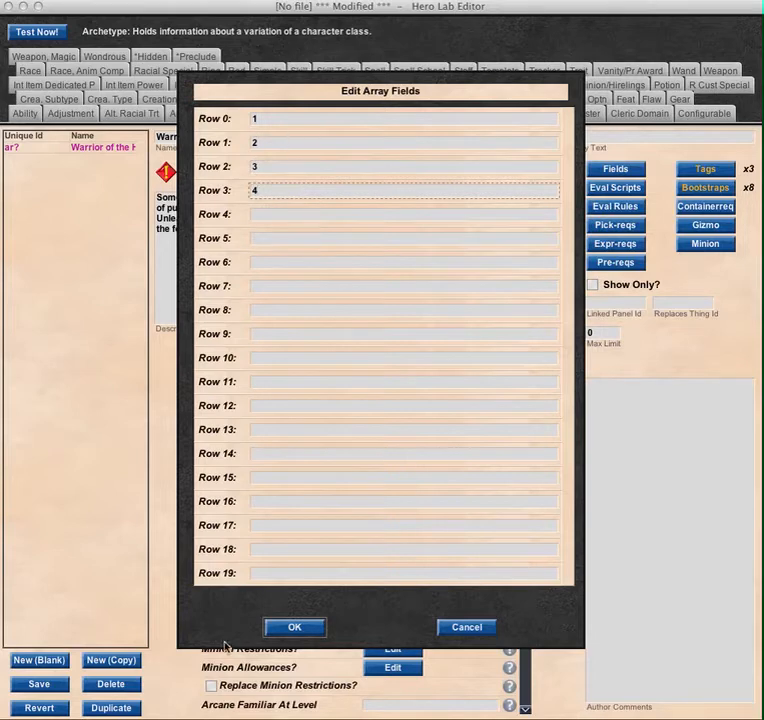
- Clear Row 3 of the Modified Extra Magic / Power array and discard all its entries
{"action": "key", "text": "BackSpace"}
{"action": "left_click", "coordinate": [279, 170]}
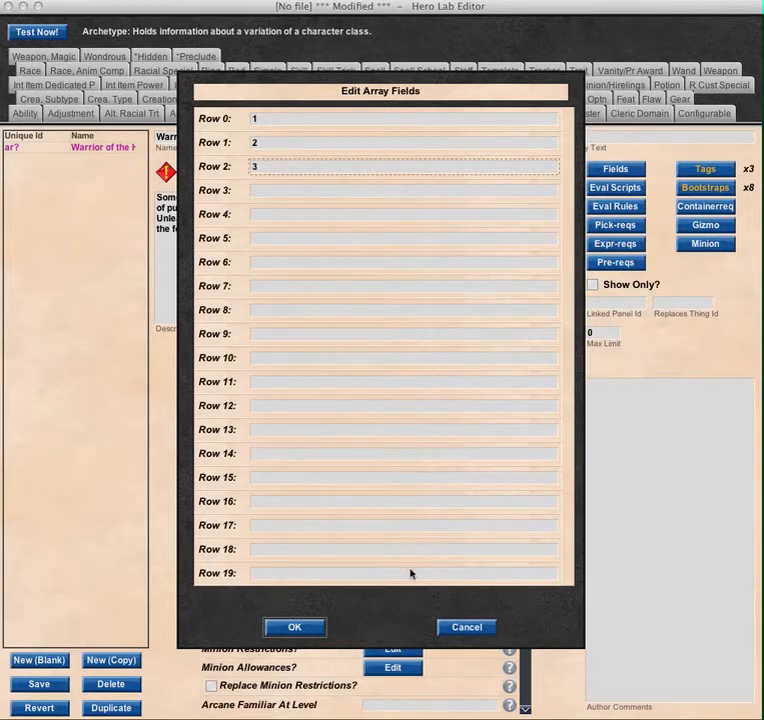
{"action": "left_click", "coordinate": [470, 630]}
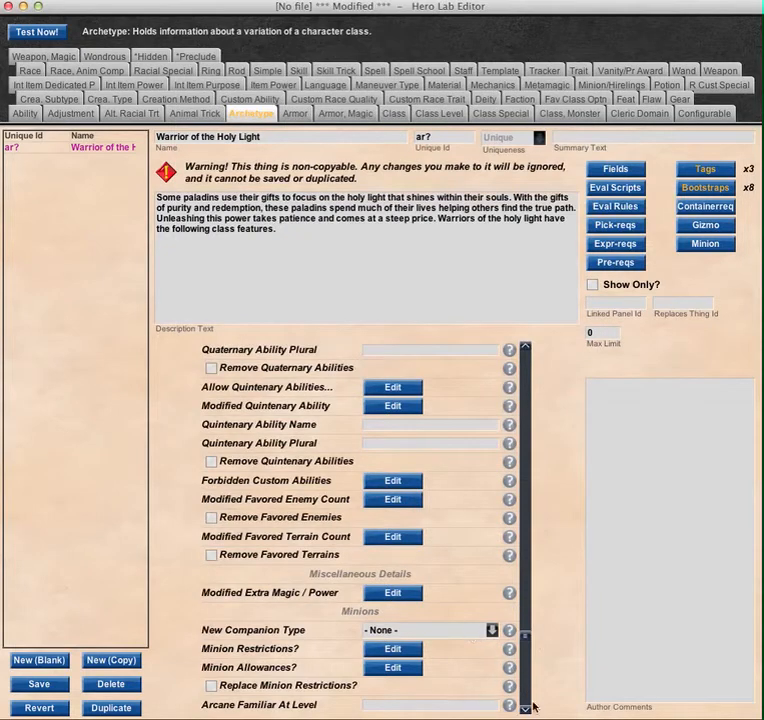
- Examine the New Companion Type choices in the Minions section without choosing one
{"action": "left_click_drag", "start_coordinate": [527, 711], "coordinate": [527, 711]}
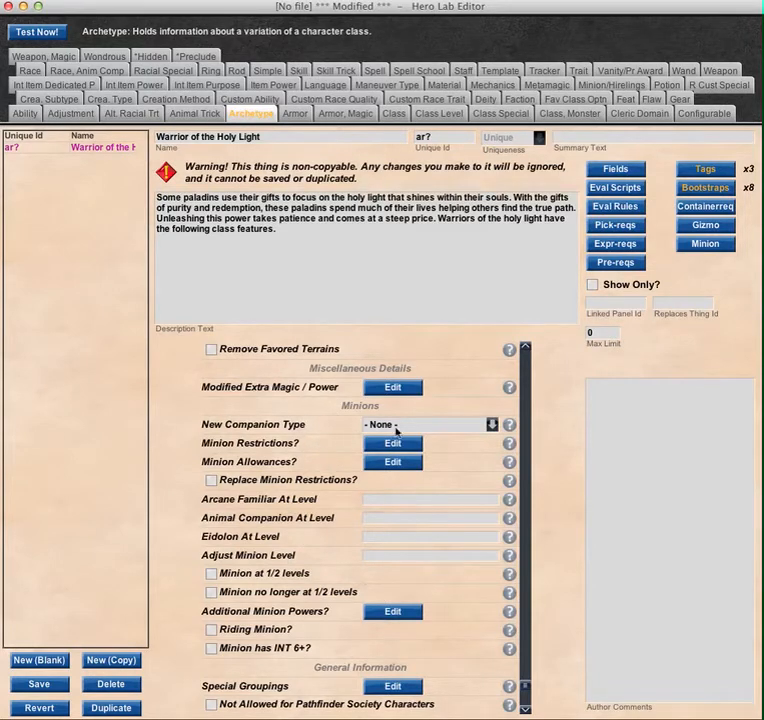
{"action": "left_click", "coordinate": [492, 425]}
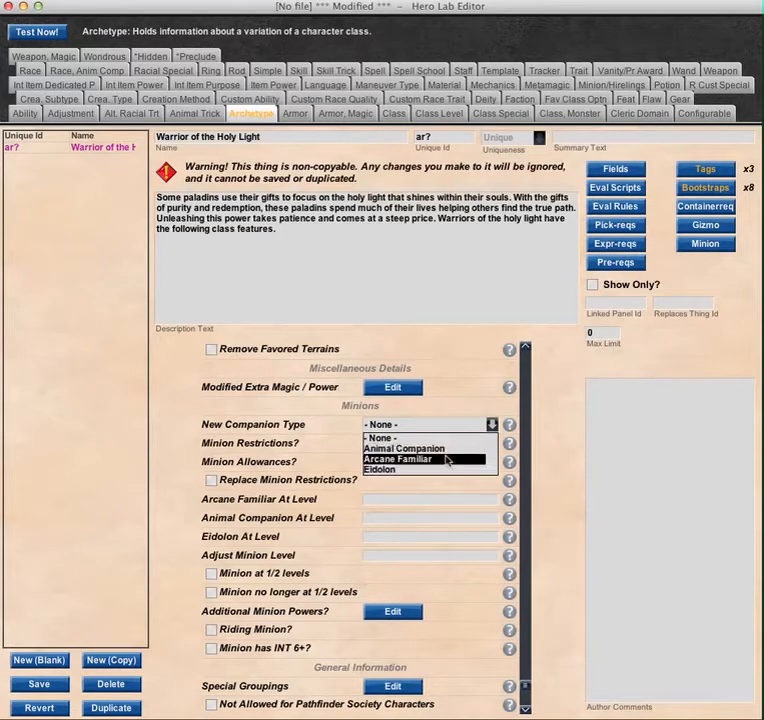
{"action": "left_click", "coordinate": [492, 425]}
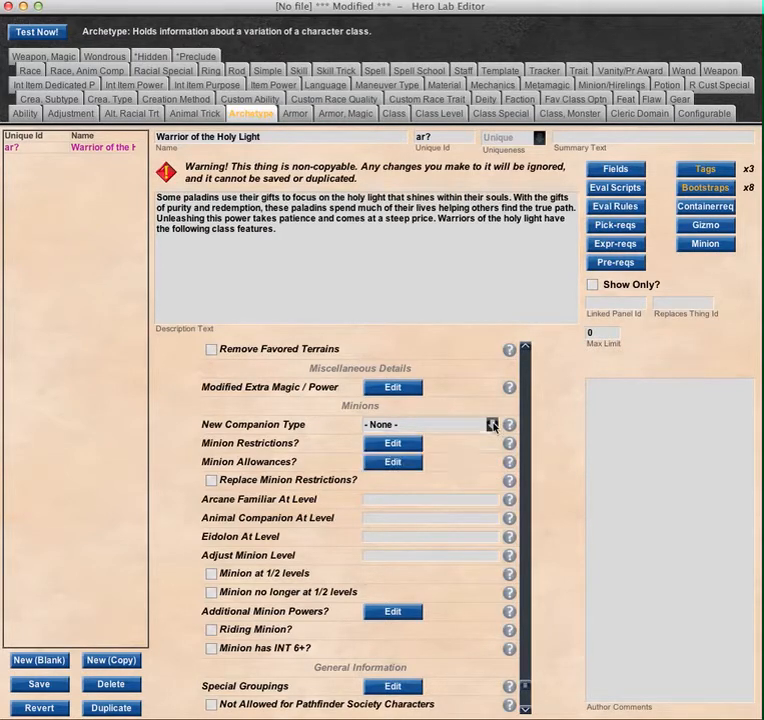
- Examine the available Minion Restrictions tags without assigning any to the archetype
{"action": "left_click", "coordinate": [394, 444]}
{"action": "left_click", "coordinate": [384, 396]}
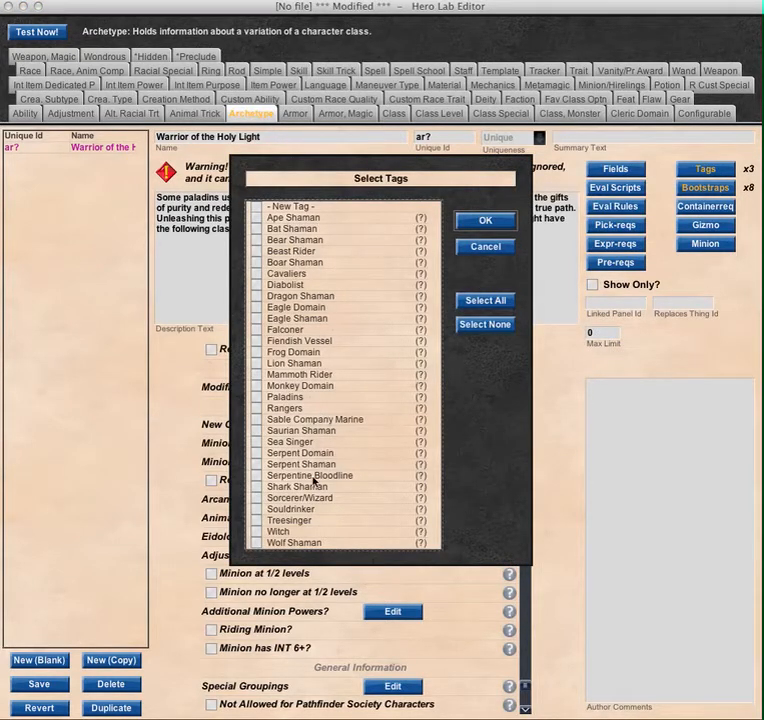
{"action": "left_click", "coordinate": [488, 248]}
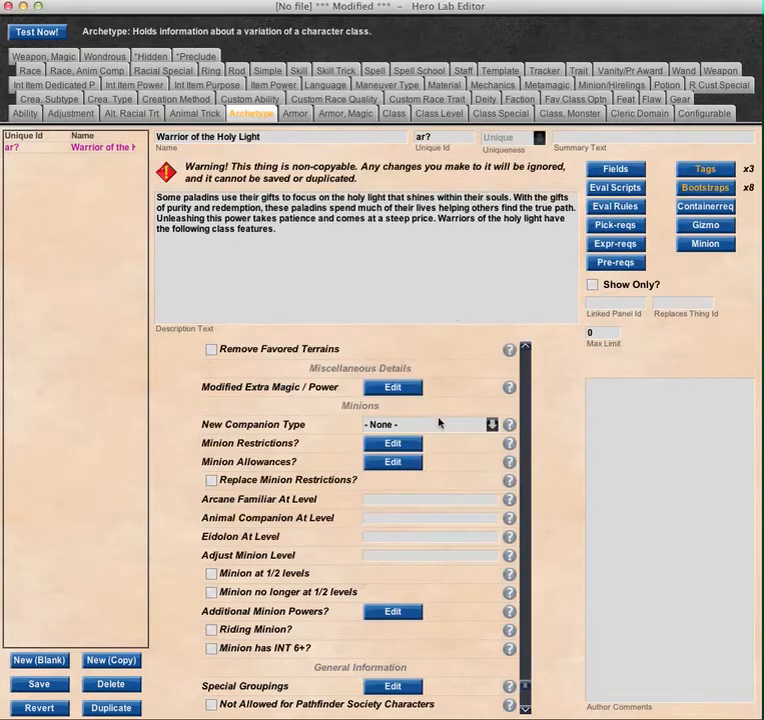
- Examine the available Minion Allowances tags and leave the archetype without any
{"action": "left_click", "coordinate": [404, 466]}
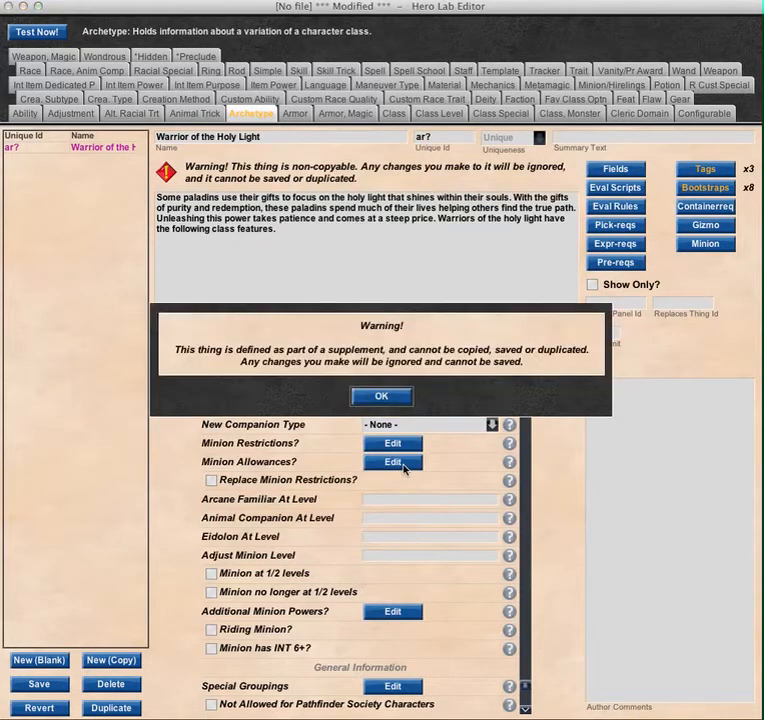
{"action": "left_click", "coordinate": [379, 398]}
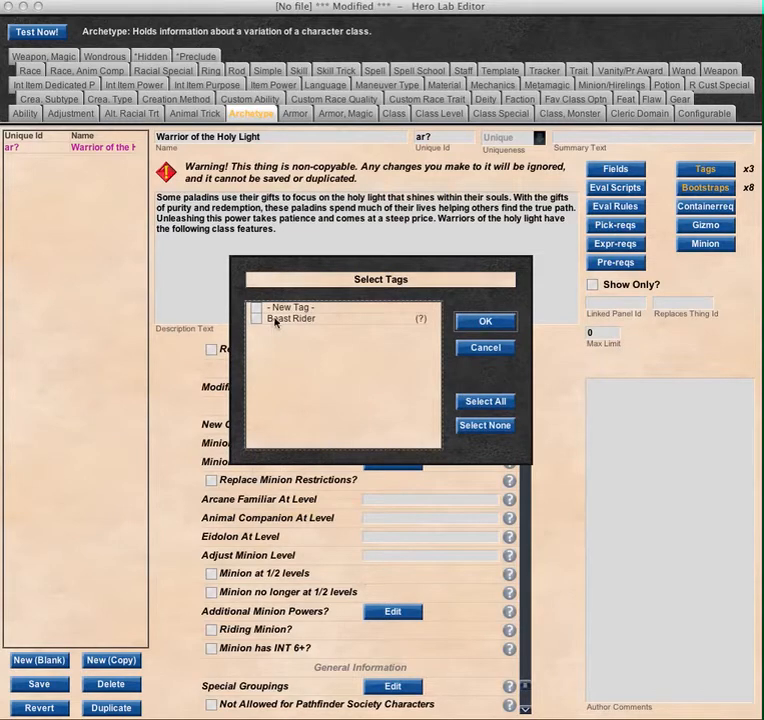
{"action": "left_click", "coordinate": [486, 348]}
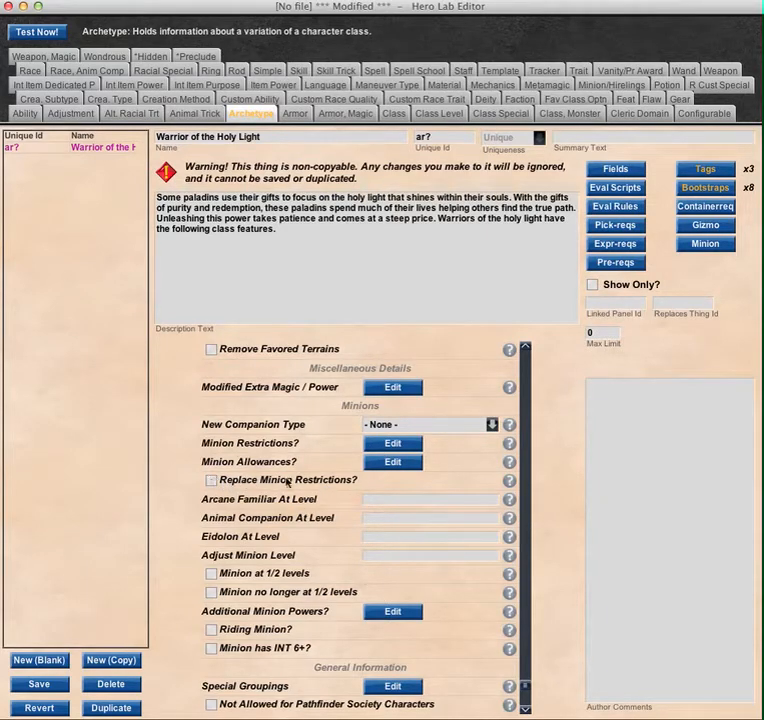
- Set the New Companion Type to Eidolon and enable Replace Minion Restrictions
{"action": "left_click", "coordinate": [492, 425]}
{"action": "left_click", "coordinate": [454, 469]}
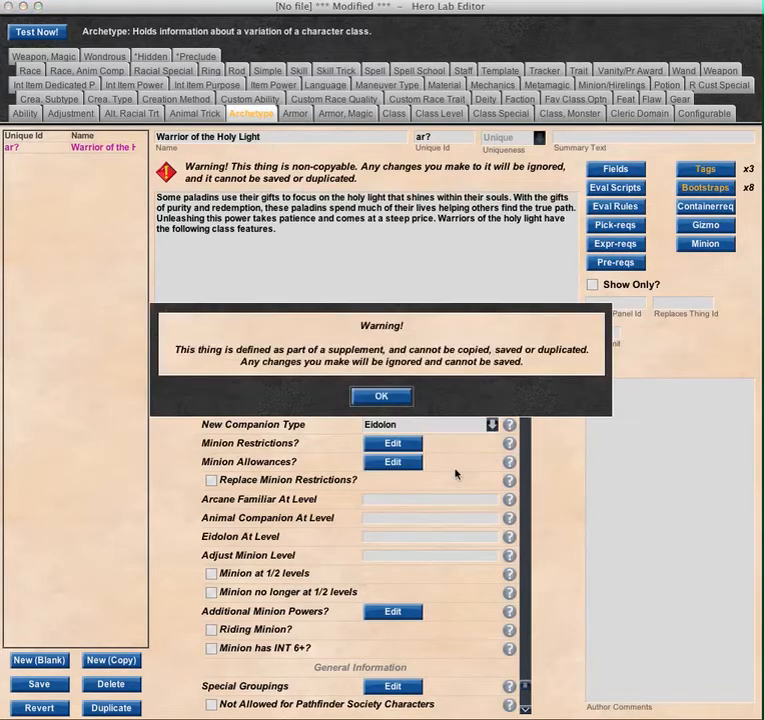
{"action": "left_click", "coordinate": [401, 397]}
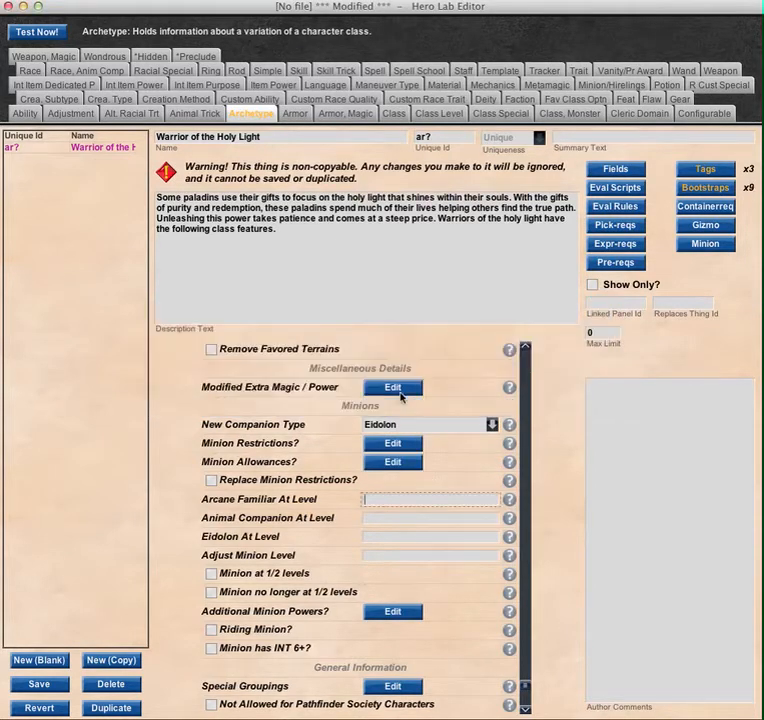
{"action": "left_click", "coordinate": [211, 481]}
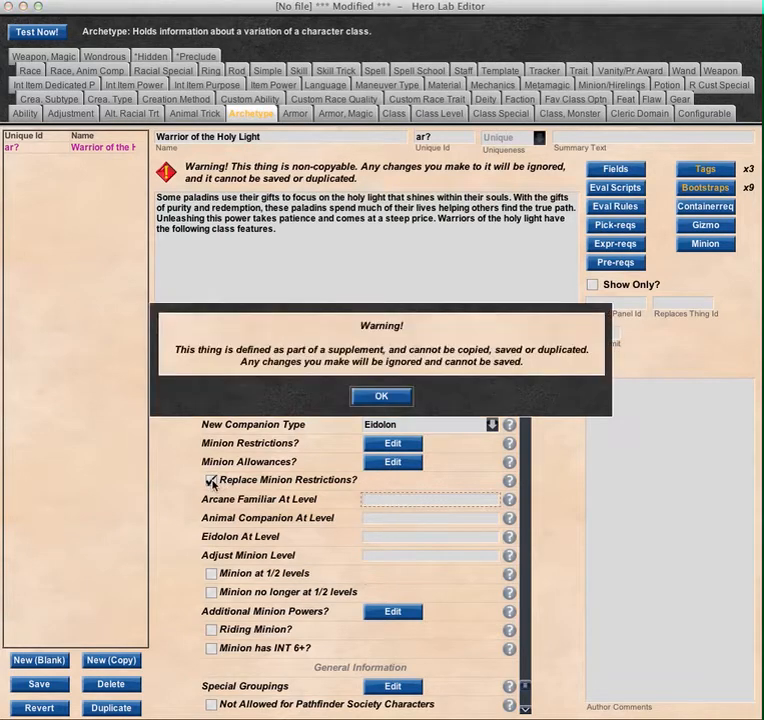
{"action": "left_click", "coordinate": [381, 396]}
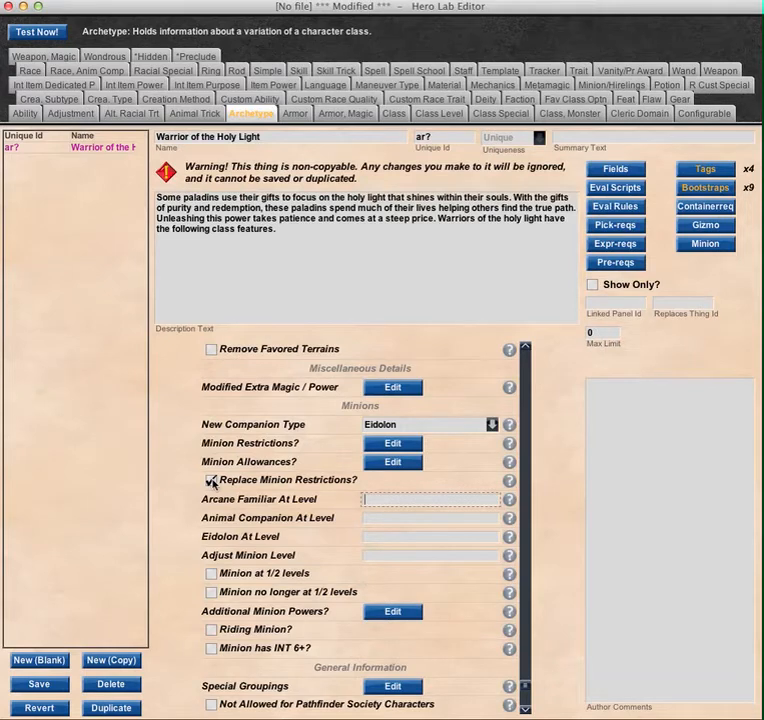
- Disable Replace Minion Restrictions and reset the New Companion Type to None
{"action": "left_click", "coordinate": [212, 482]}
{"action": "left_click", "coordinate": [380, 395]}
{"action": "left_click", "coordinate": [492, 426]}
{"action": "left_click", "coordinate": [482, 438]}
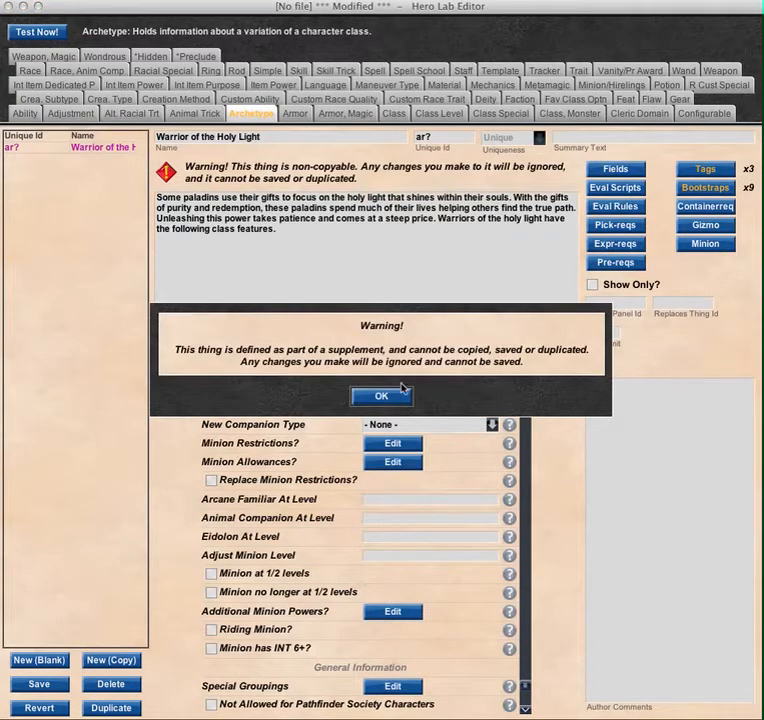
{"action": "left_click", "coordinate": [360, 395]}
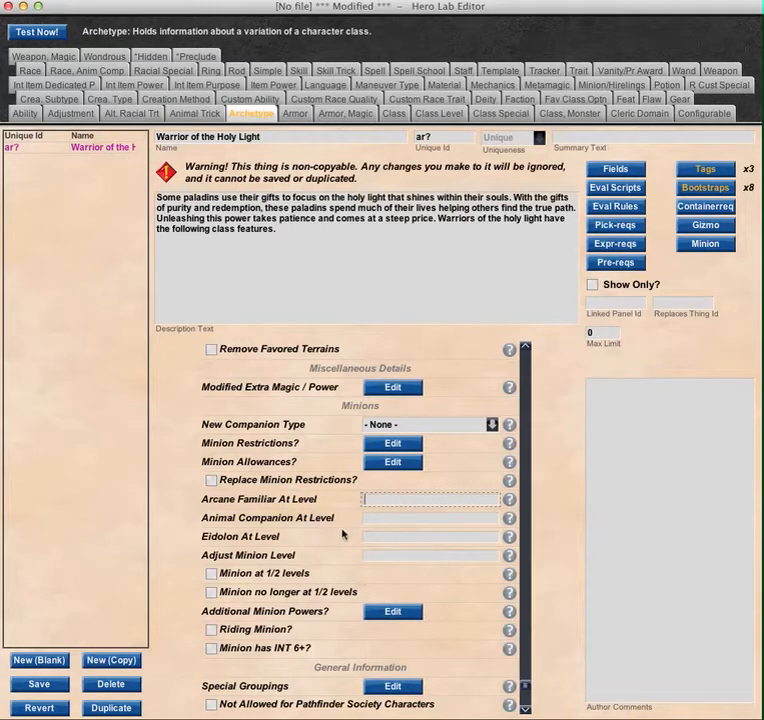
- Review the New Companion Type choices and the help for the minion level options
{"action": "left_click", "coordinate": [492, 425]}
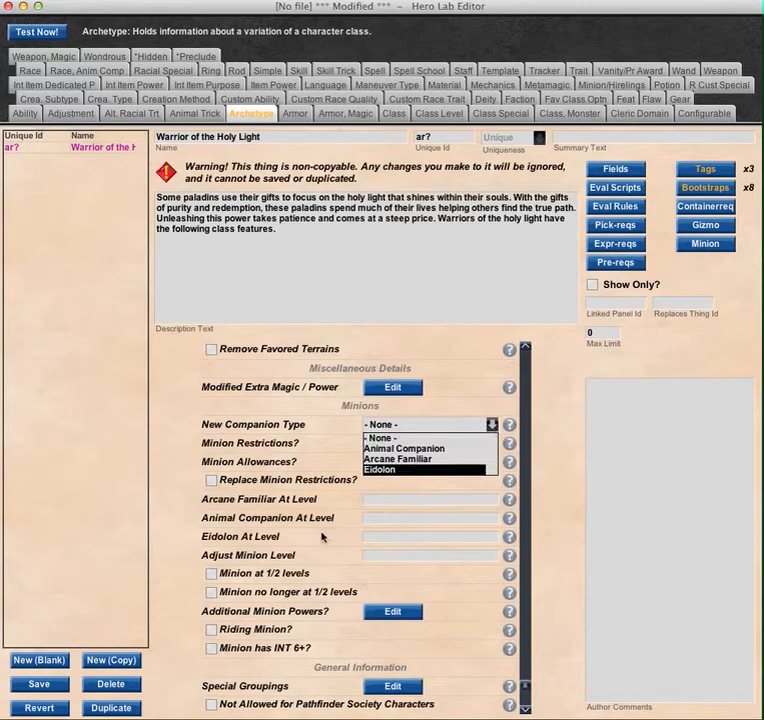
{"action": "left_click", "coordinate": [492, 428]}
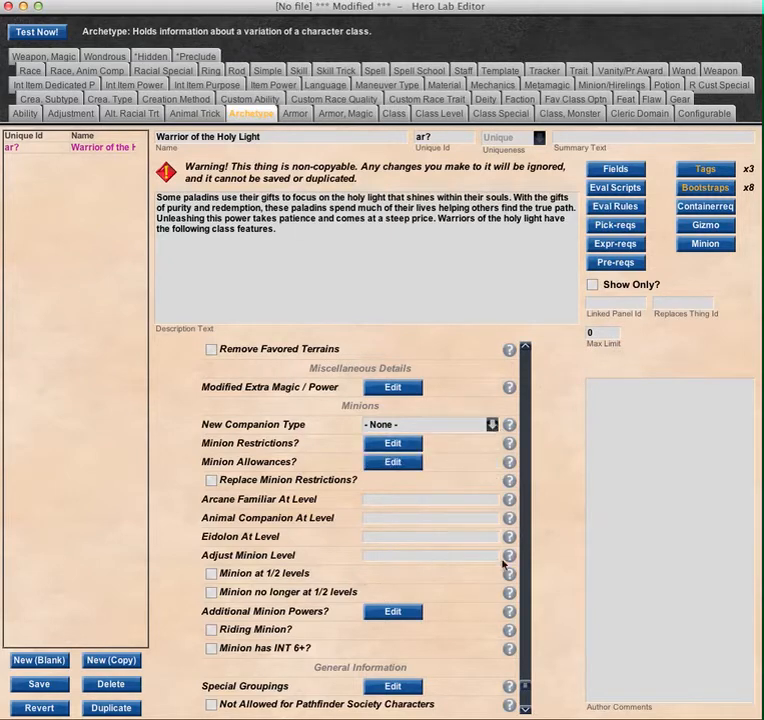
{"action": "mouse_move", "coordinate": [513, 562]}
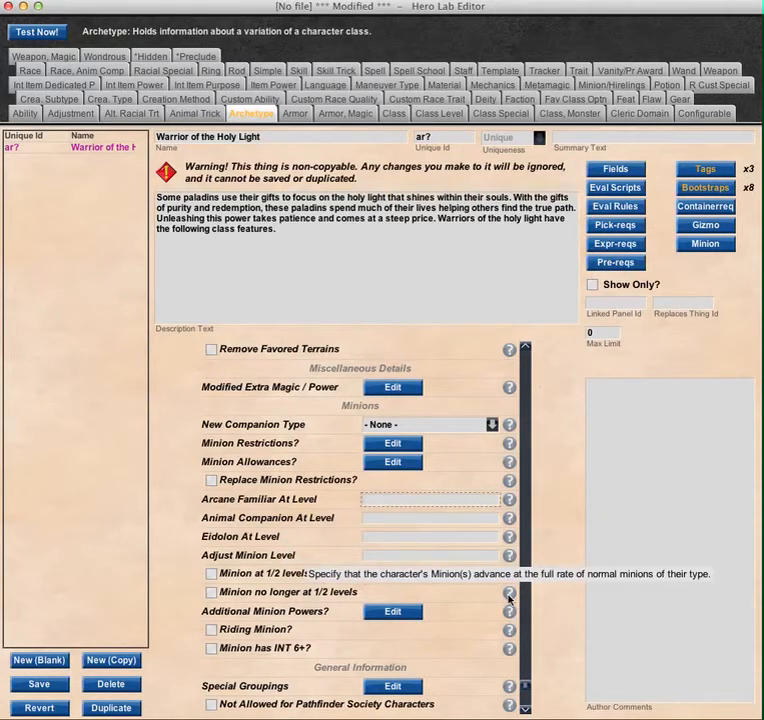
- Examine the available Additional Minion Powers tags without assigning any to the archetype
{"action": "left_click", "coordinate": [400, 613]}
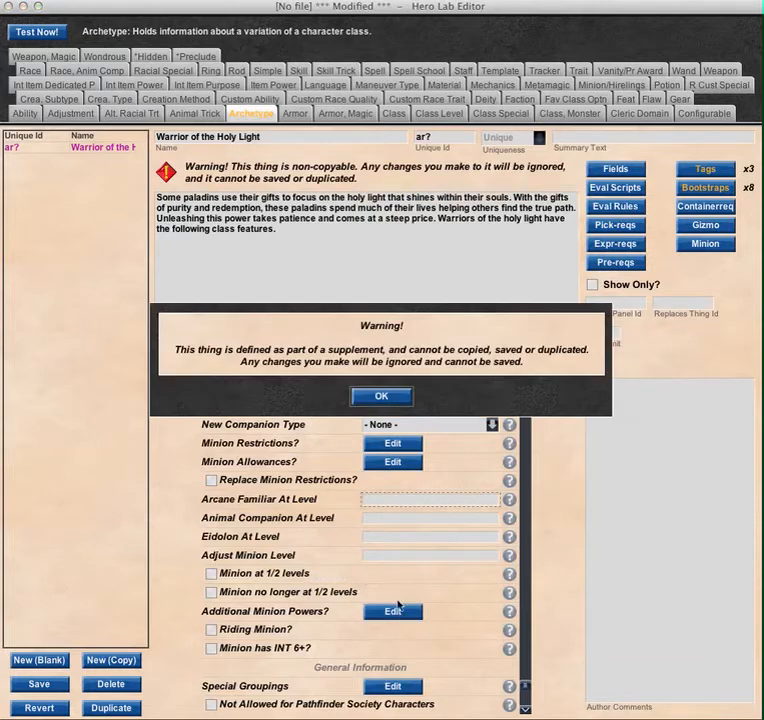
{"action": "left_click", "coordinate": [392, 401]}
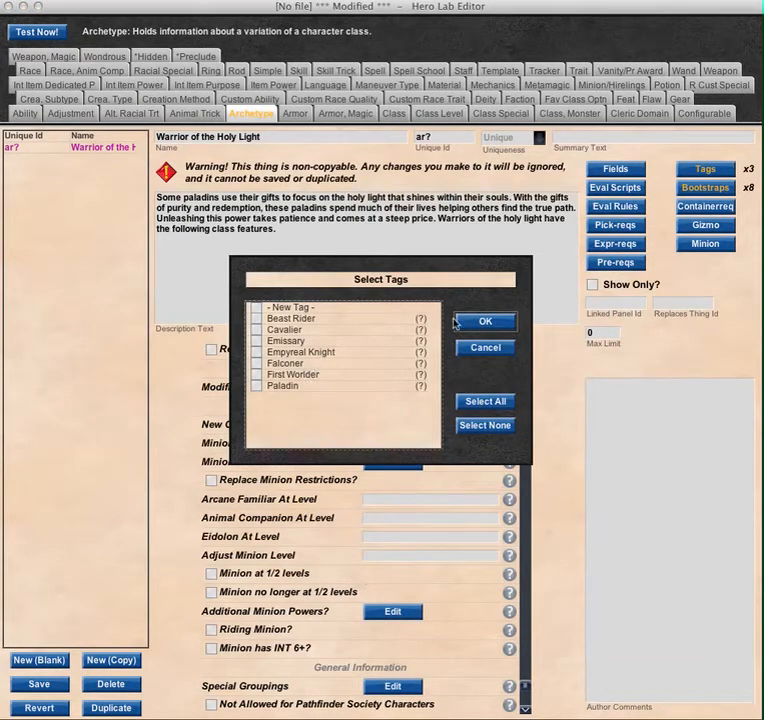
{"action": "left_click", "coordinate": [488, 349]}
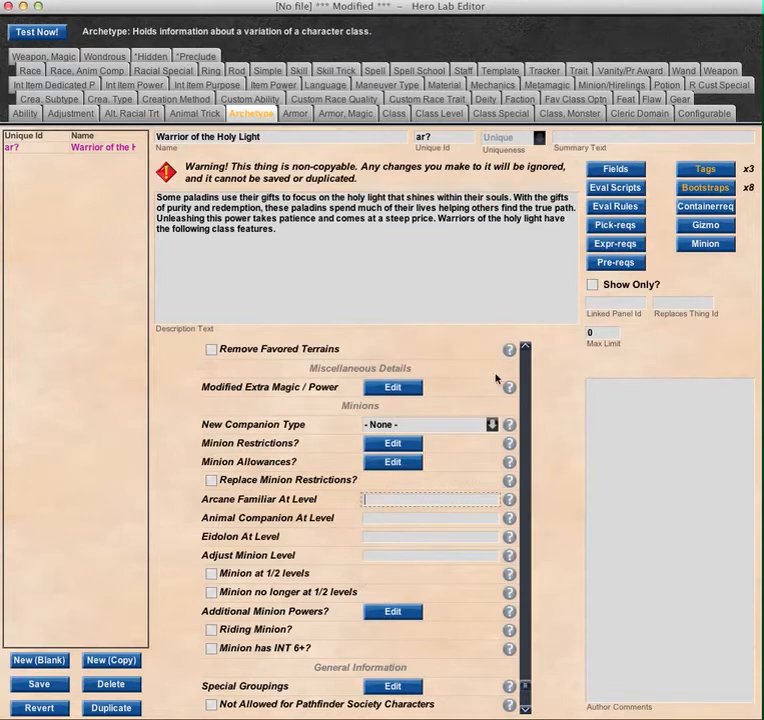
- Examine the Special Groupings tags in the General Information section without selecting any
{"action": "left_click", "coordinate": [527, 709]}
{"action": "left_click", "coordinate": [527, 709]}
{"action": "left_click", "coordinate": [527, 709]}
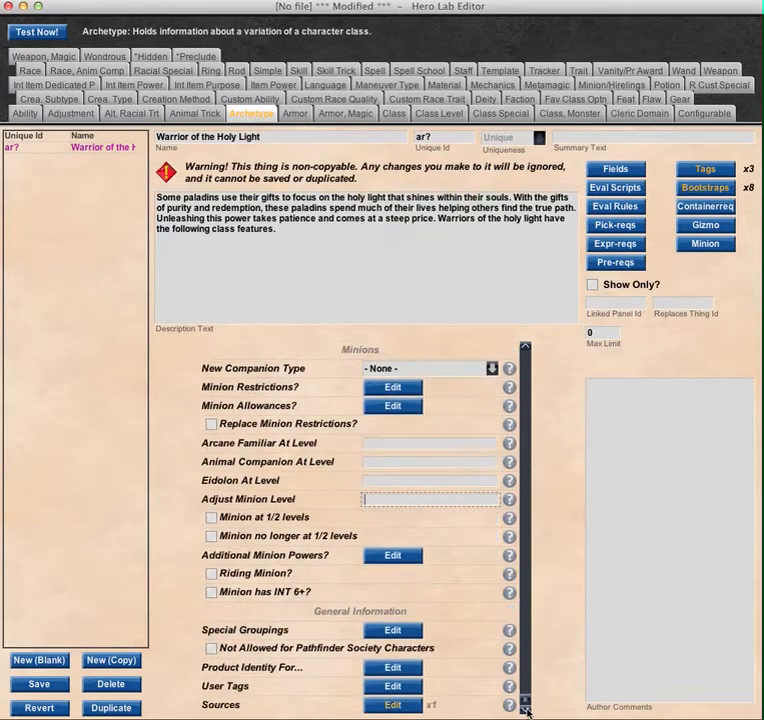
{"action": "left_click", "coordinate": [412, 633]}
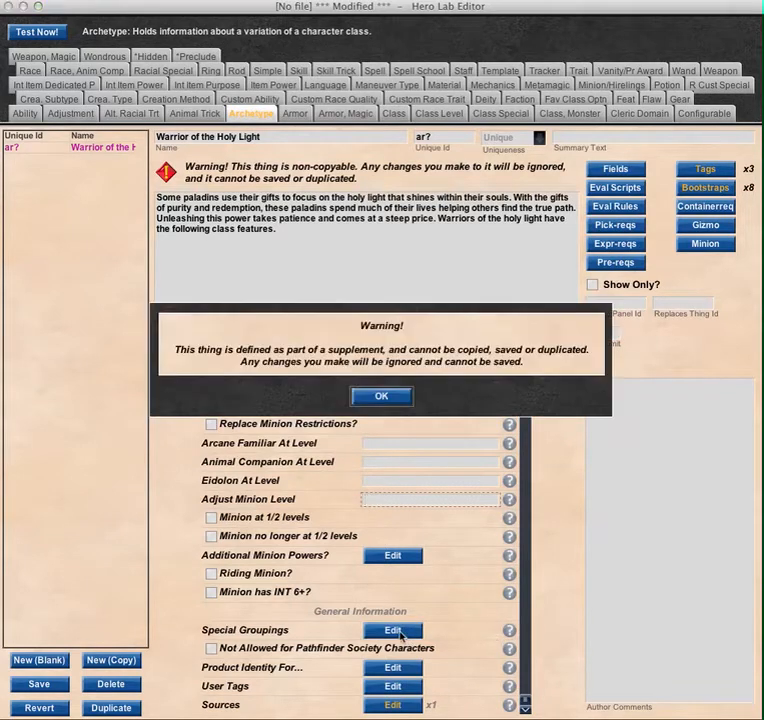
{"action": "left_click", "coordinate": [381, 398]}
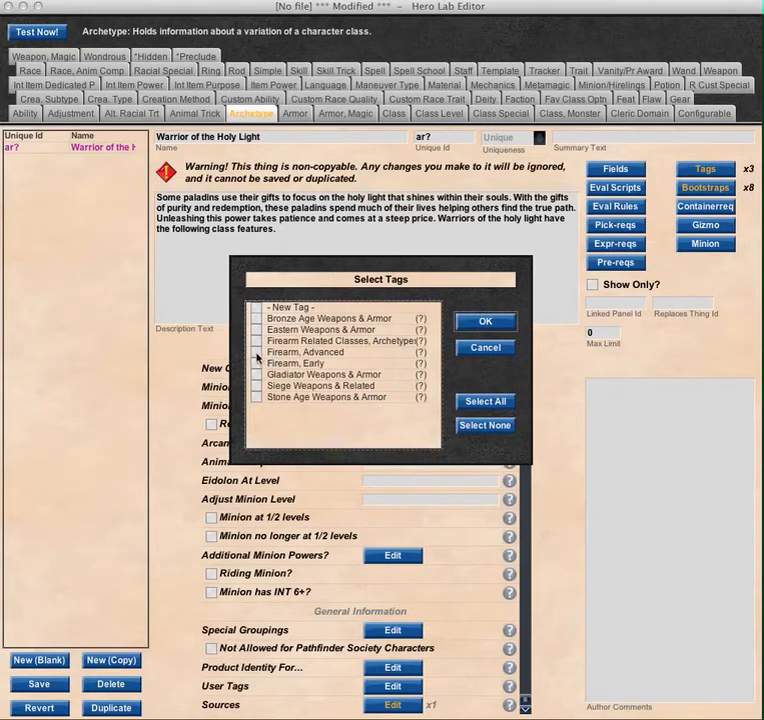
{"action": "left_click", "coordinate": [497, 349]}
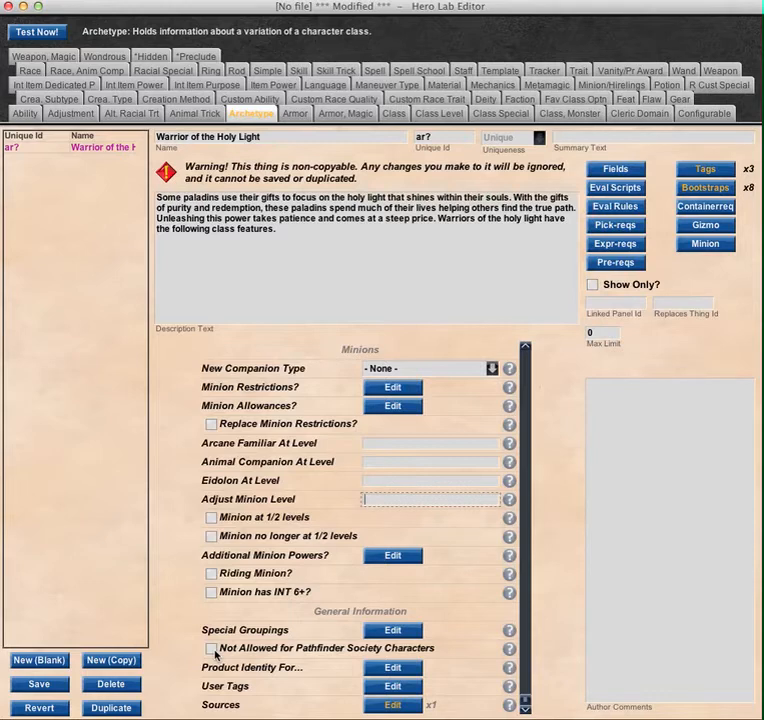
- Examine the Product Identity tags and close the list without selecting a publisher
{"action": "left_click", "coordinate": [395, 673]}
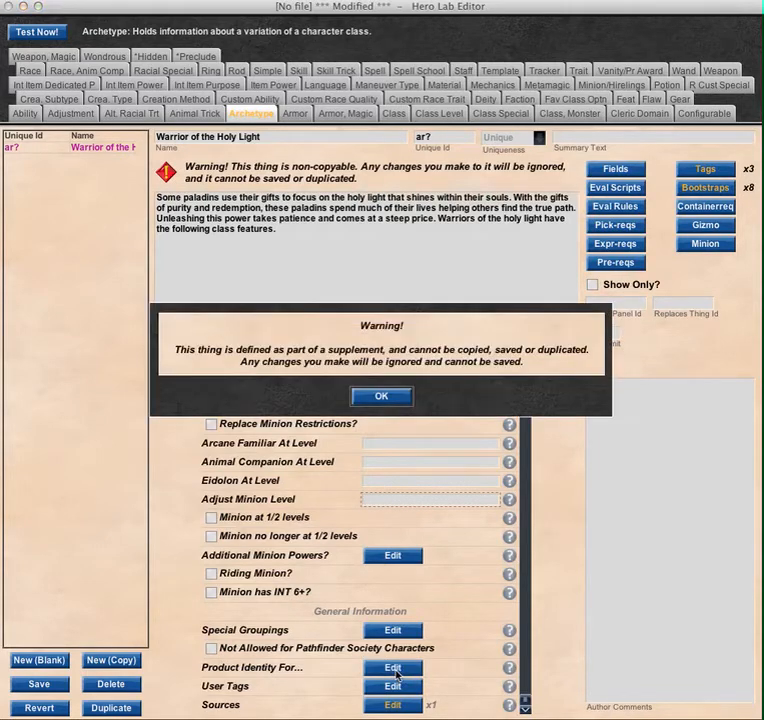
{"action": "left_click", "coordinate": [396, 401]}
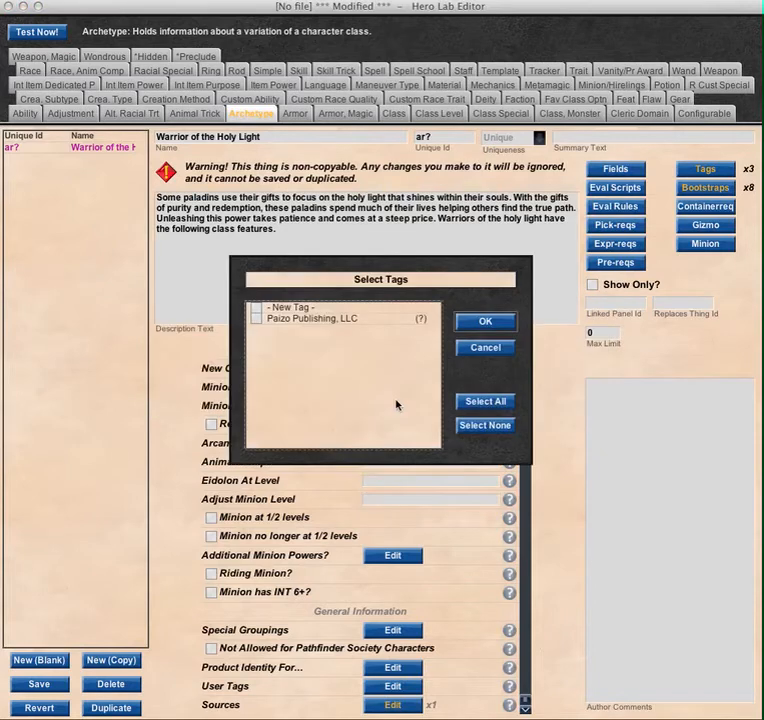
{"action": "left_click", "coordinate": [485, 348]}
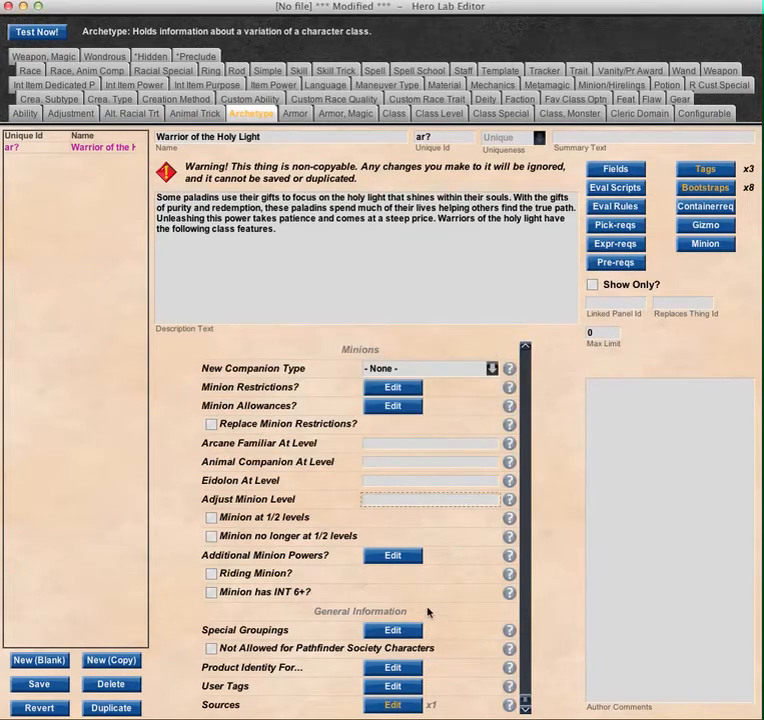
- Examine the list of User Tags and leave the archetype without any of them
{"action": "left_click", "coordinate": [410, 694]}
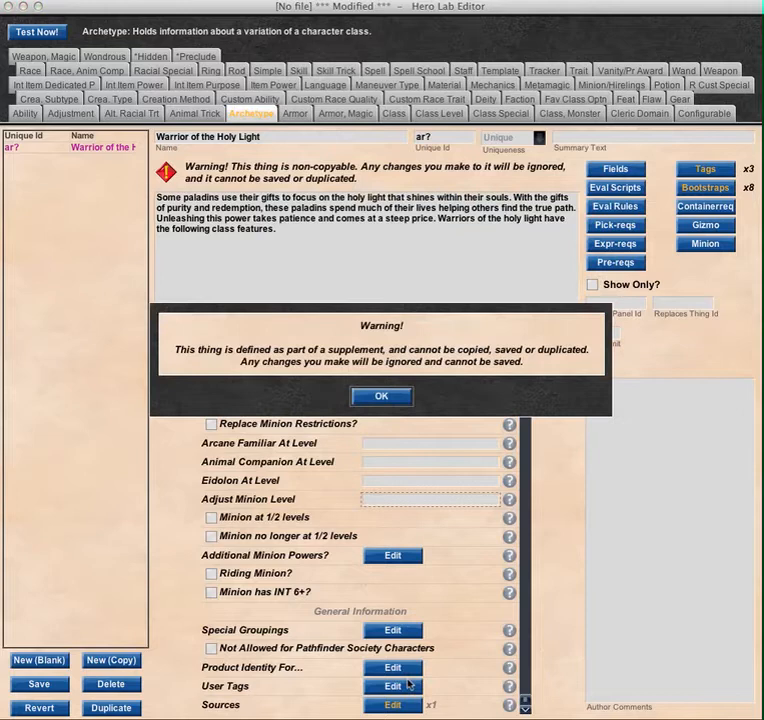
{"action": "left_click", "coordinate": [412, 403]}
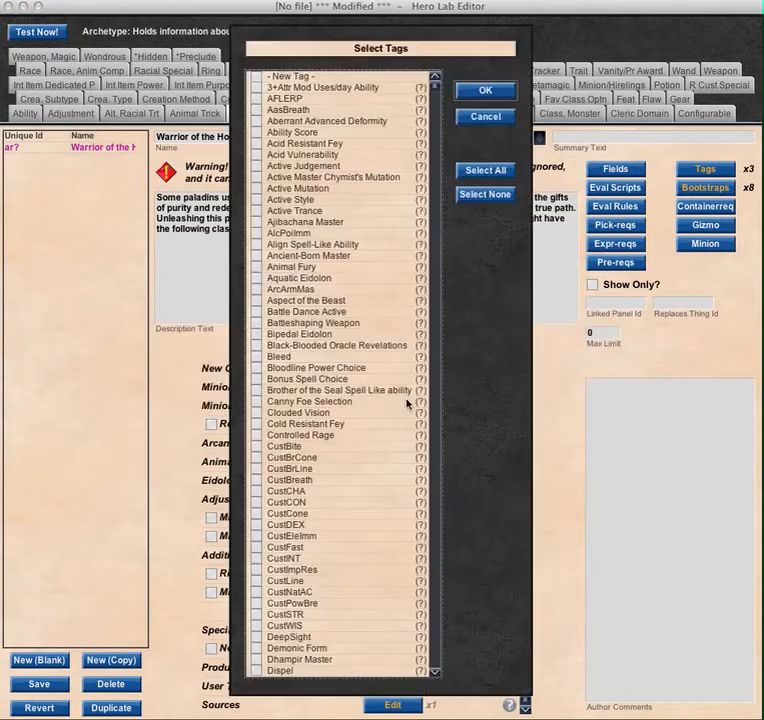
{"action": "left_click", "coordinate": [486, 116]}
- Examine the sources assigned to the archetype and close the list without changing the selection
{"action": "left_click", "coordinate": [391, 705]}
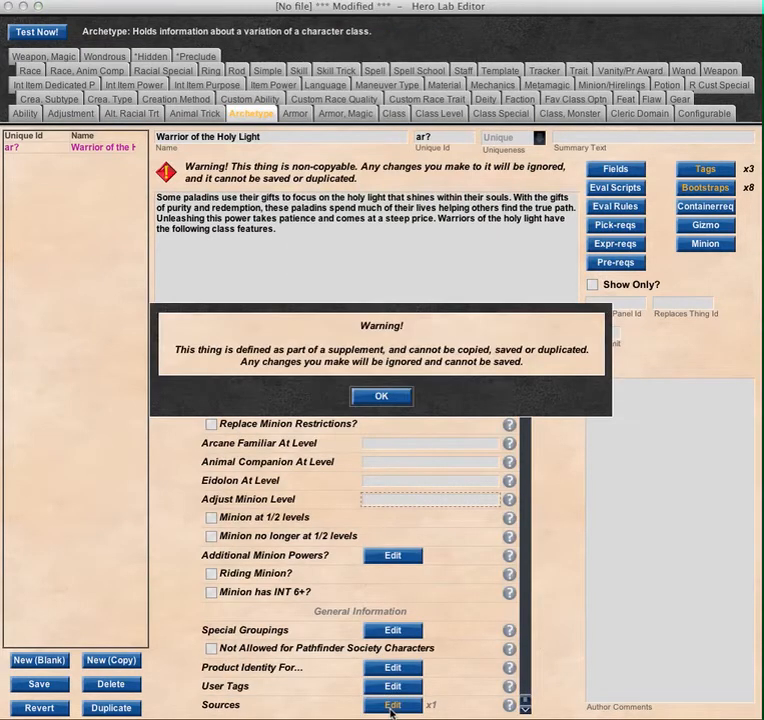
{"action": "left_click", "coordinate": [383, 398]}
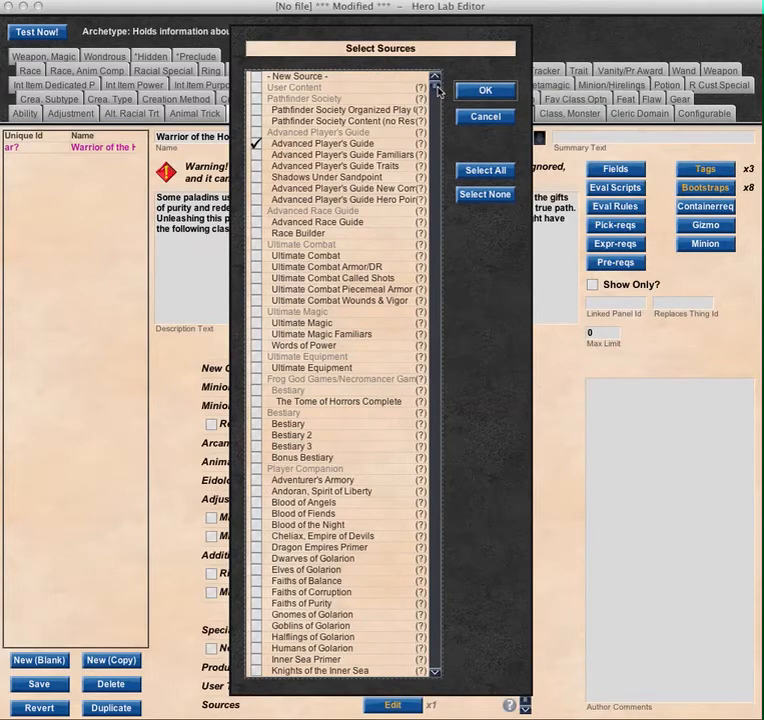
{"action": "left_click_drag", "start_coordinate": [437, 90], "coordinate": [438, 57]}
{"action": "left_click", "coordinate": [485, 117]}
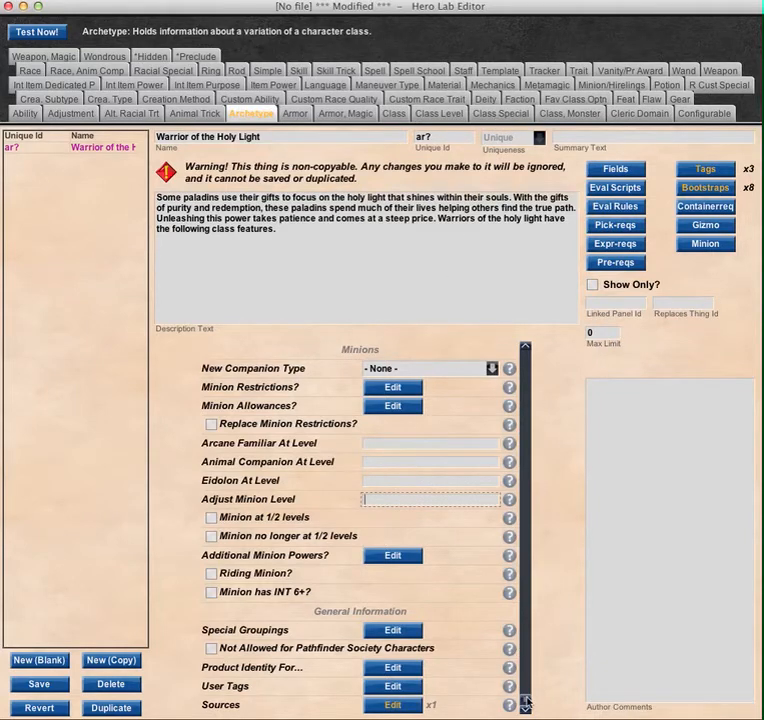
- Inspect the archetype's pre-requisites and close them without adding one
{"action": "left_click_drag", "start_coordinate": [525, 703], "coordinate": [527, 350]}
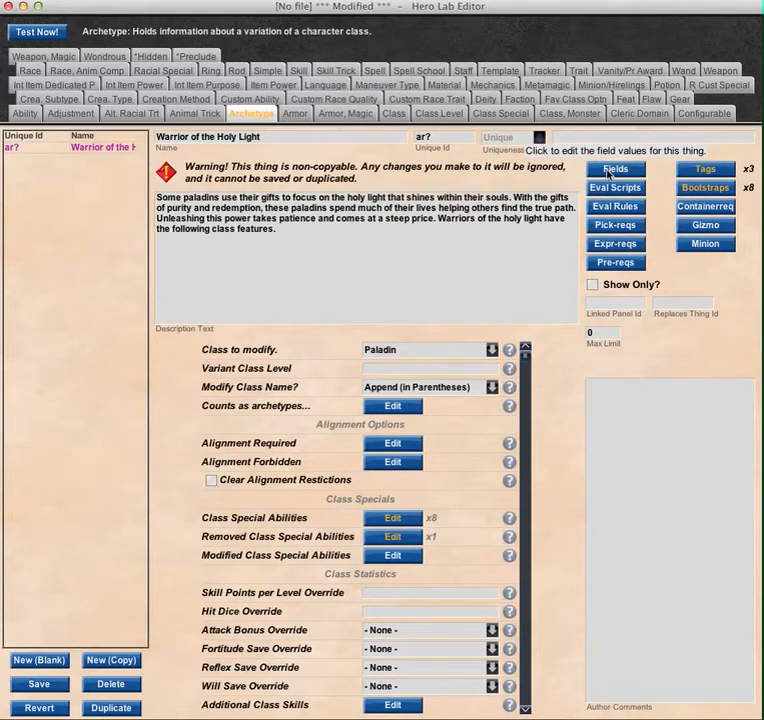
{"action": "left_click", "coordinate": [620, 262]}
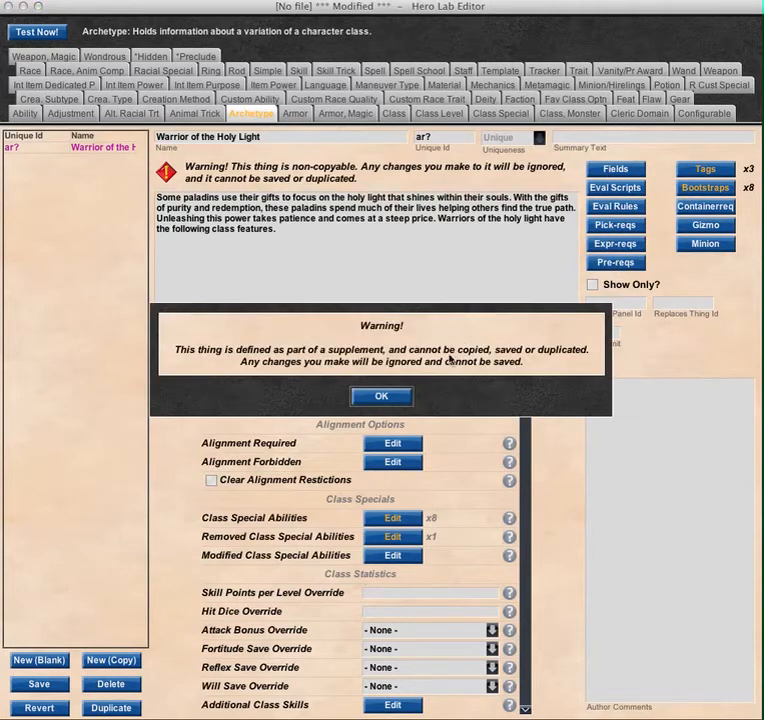
{"action": "left_click", "coordinate": [382, 397]}
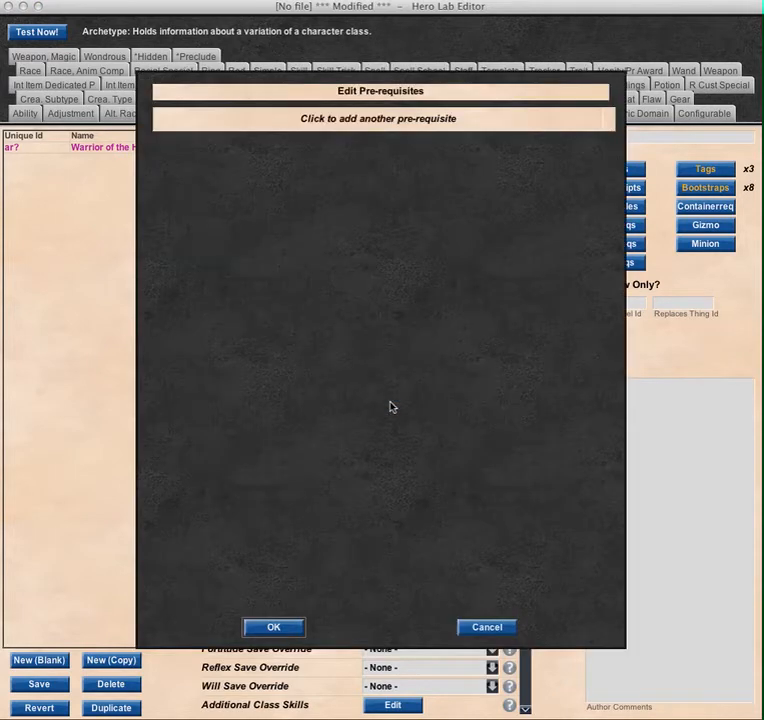
{"action": "left_click", "coordinate": [489, 627]}
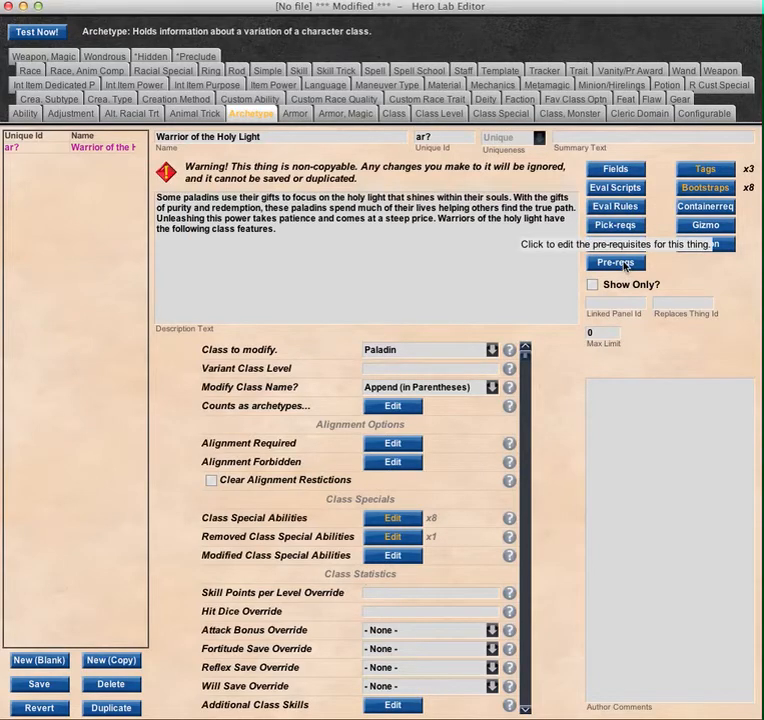
- Examine the tags stored on the archetype and close them without making changes
{"action": "left_click", "coordinate": [713, 170]}
{"action": "left_click", "coordinate": [381, 396]}
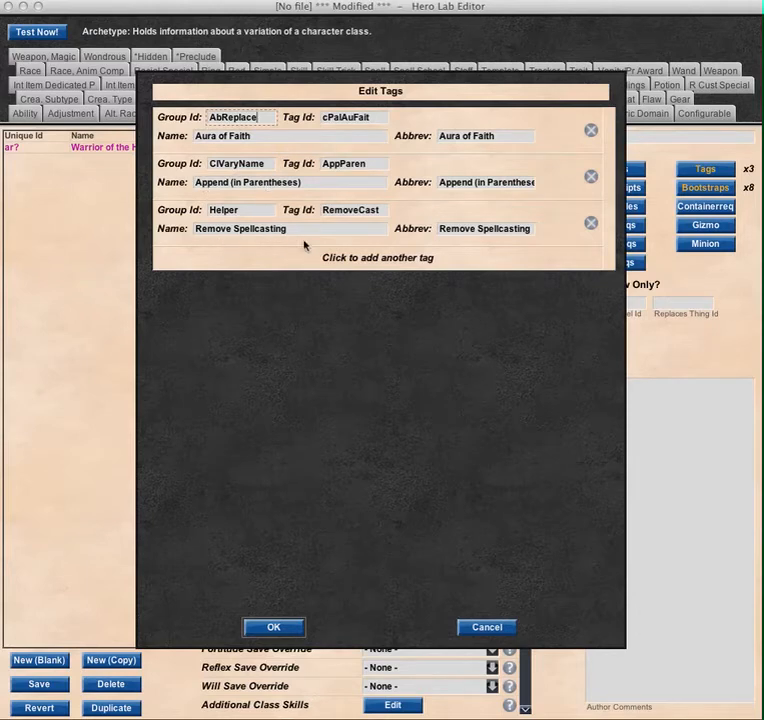
{"action": "left_click", "coordinate": [502, 633]}
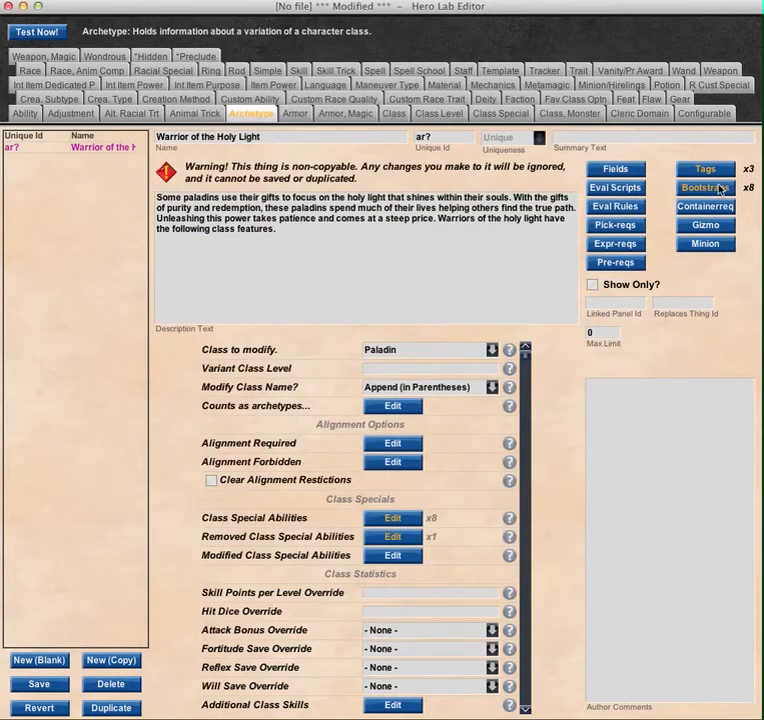
- Inspect the tags on the archetype's first two Power of Light bootstraps and close the bootstraps without making changes
{"action": "left_click", "coordinate": [719, 190]}
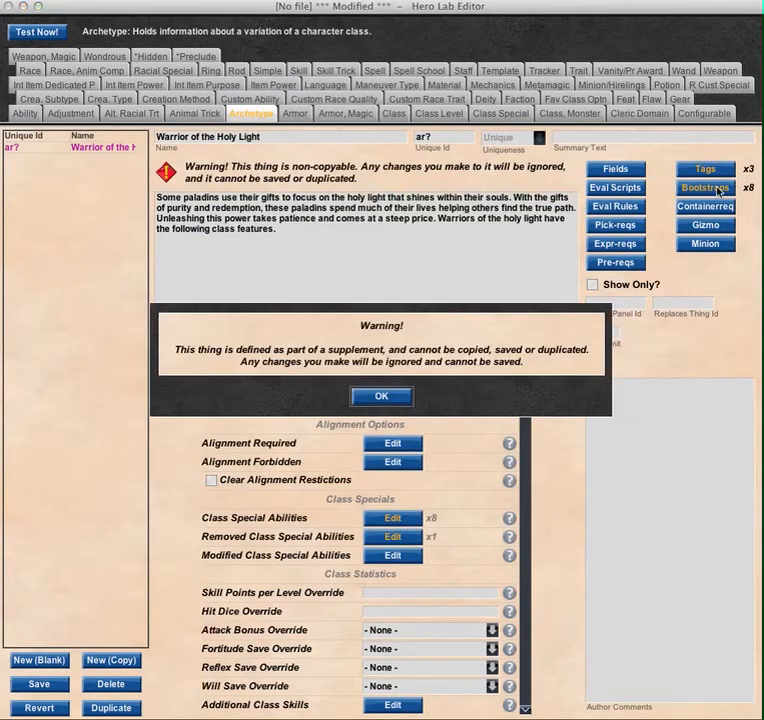
{"action": "left_click", "coordinate": [381, 399]}
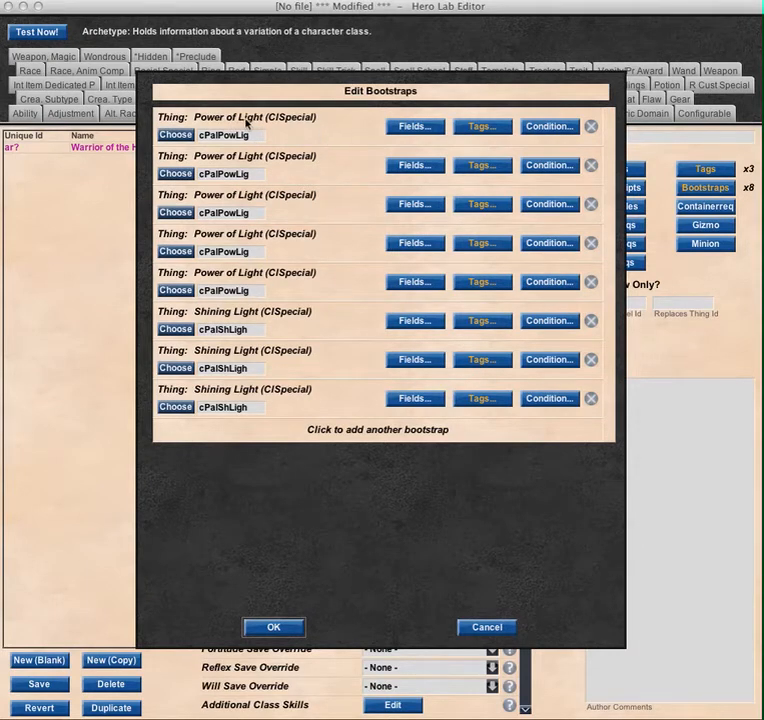
{"action": "left_click", "coordinate": [477, 129]}
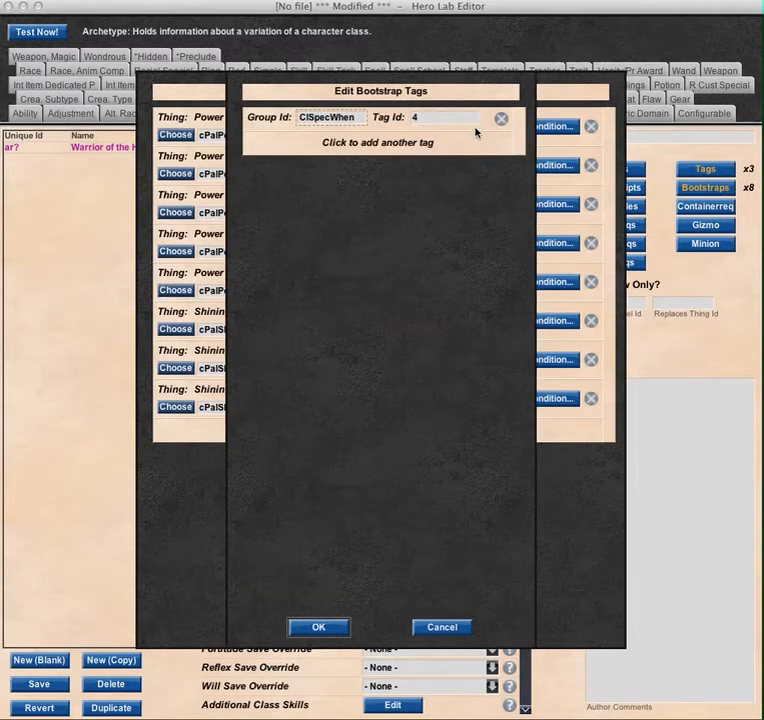
{"action": "left_click", "coordinate": [441, 627]}
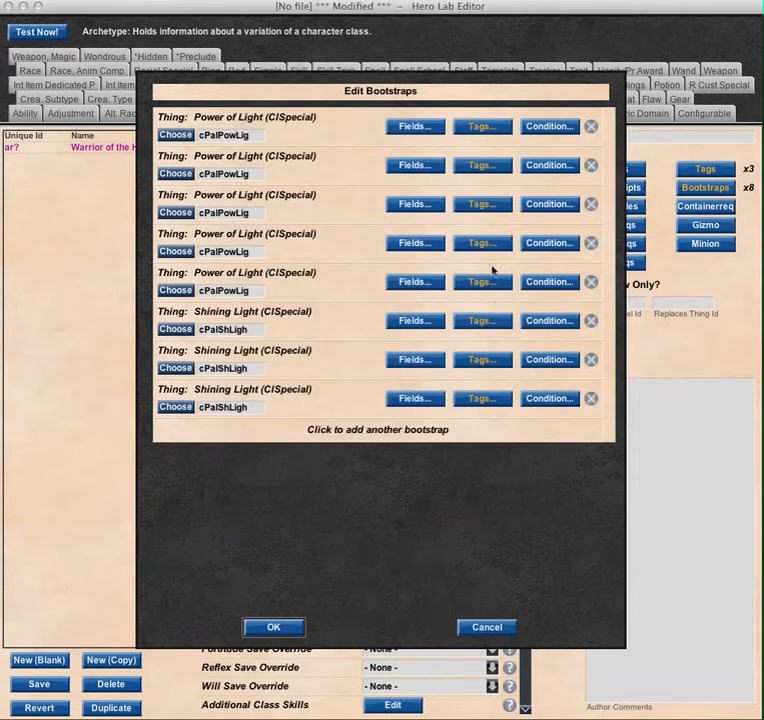
{"action": "left_click", "coordinate": [491, 167]}
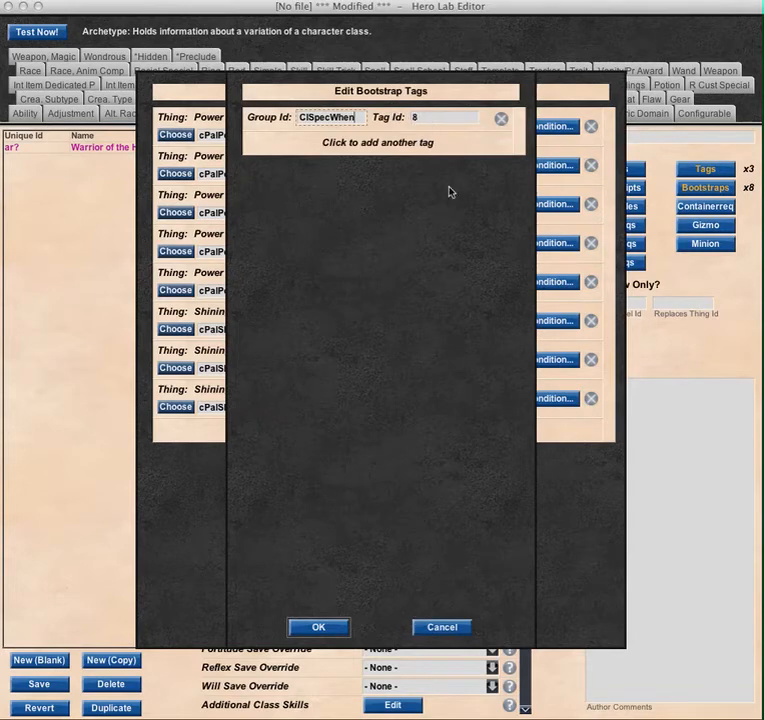
{"action": "left_click", "coordinate": [445, 630]}
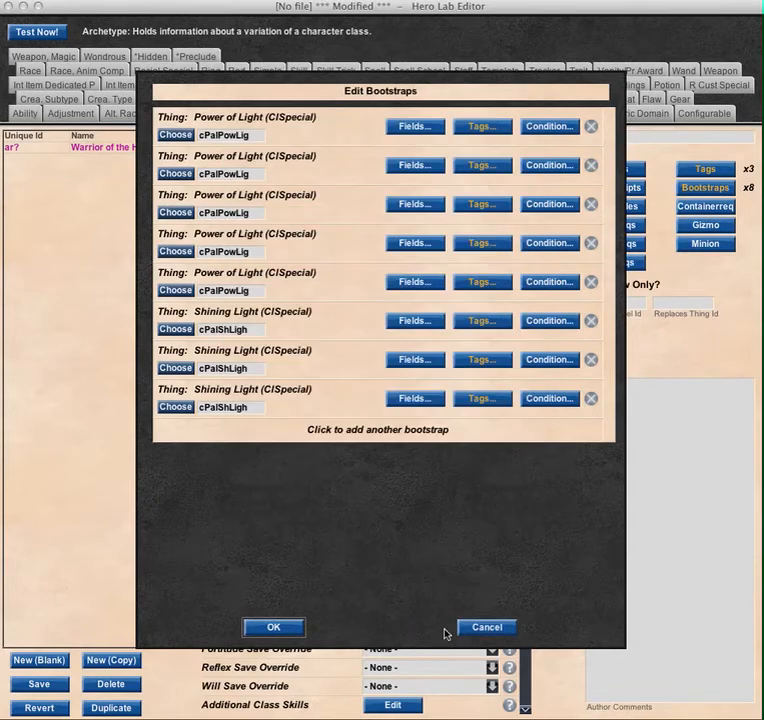
{"action": "left_click", "coordinate": [485, 629]}
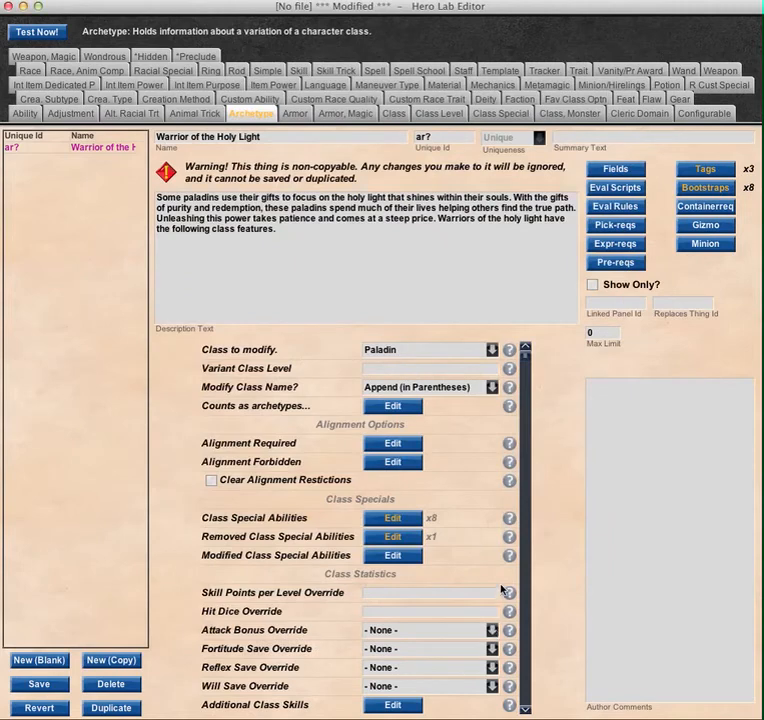
- Examine the archetype's Class Special Abilities and the tags stored on the first Power of Light entry
{"action": "left_click", "coordinate": [403, 518]}
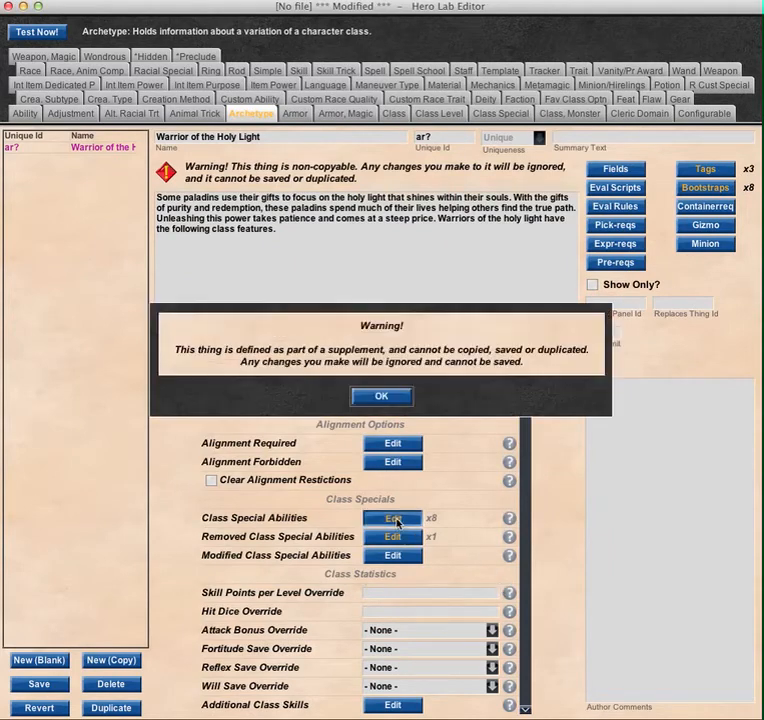
{"action": "left_click", "coordinate": [396, 400]}
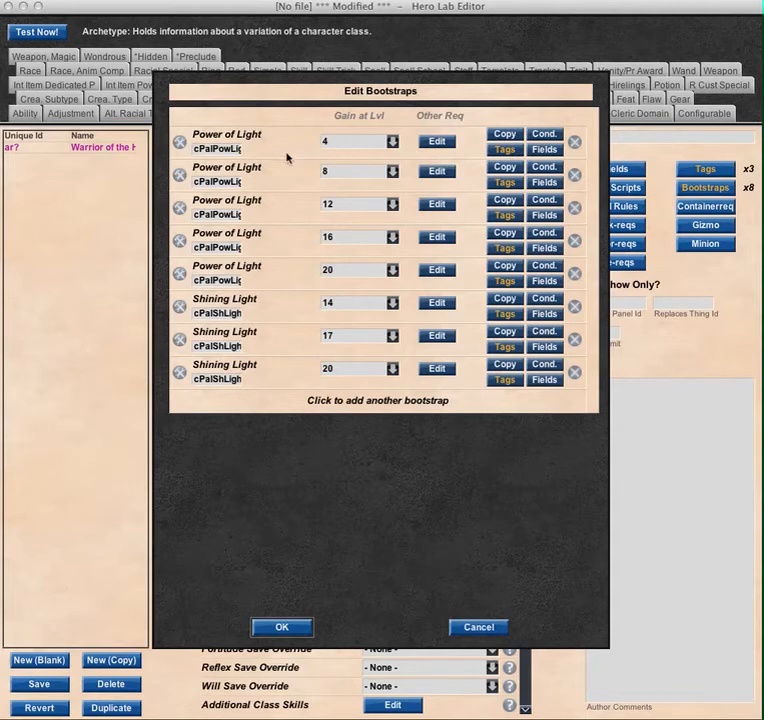
{"action": "left_click", "coordinate": [499, 150]}
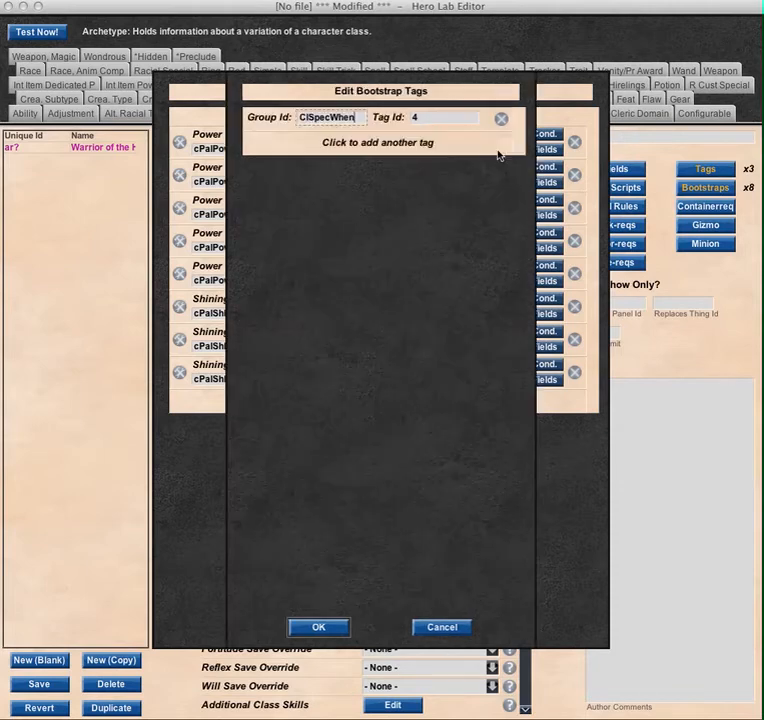
{"action": "left_click", "coordinate": [440, 627]}
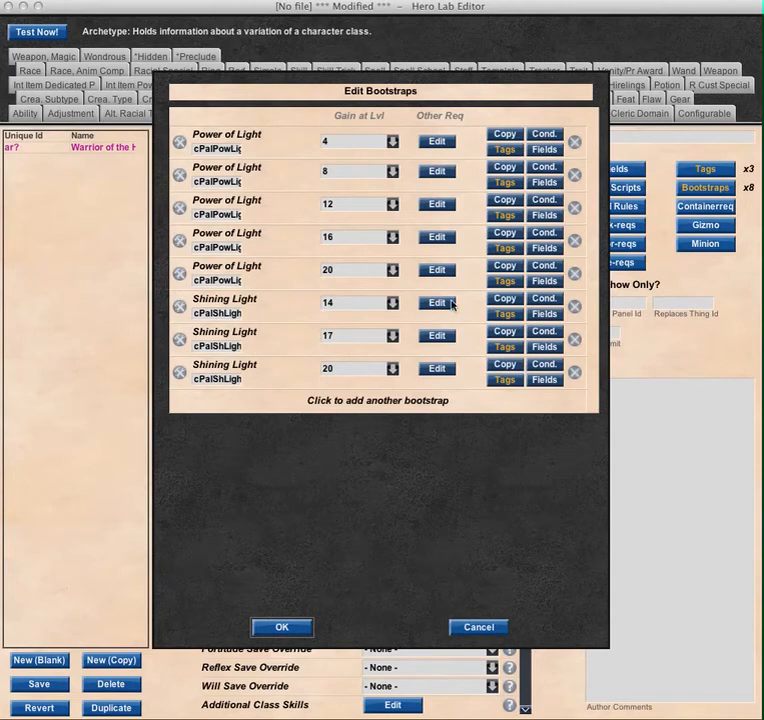
- Look through the gain-level choices for the first Power of Light ability and close the Class Special Abilities without changes
{"action": "left_click", "coordinate": [393, 145]}
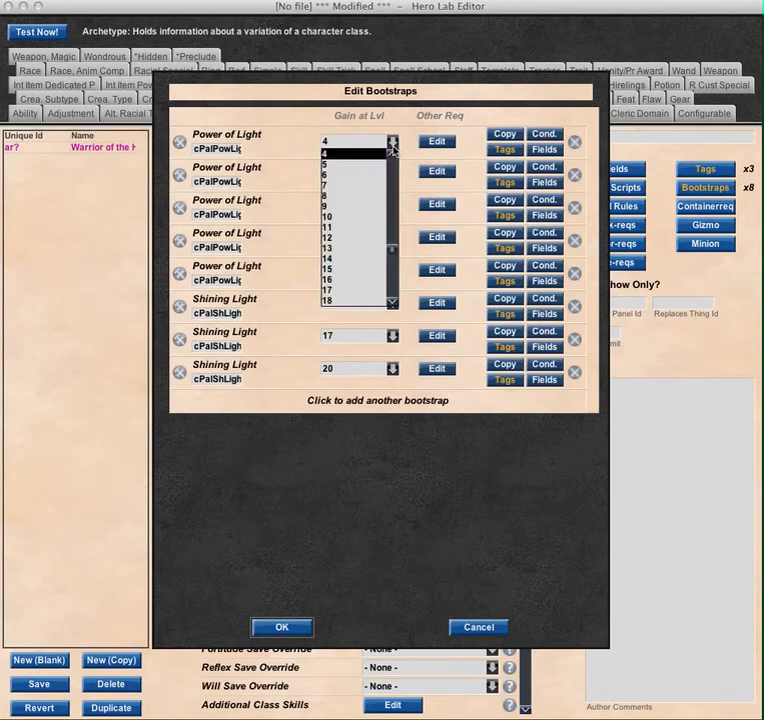
{"action": "scroll", "coordinate": [396, 162], "scroll_direction": "up", "scroll_amount": 2}
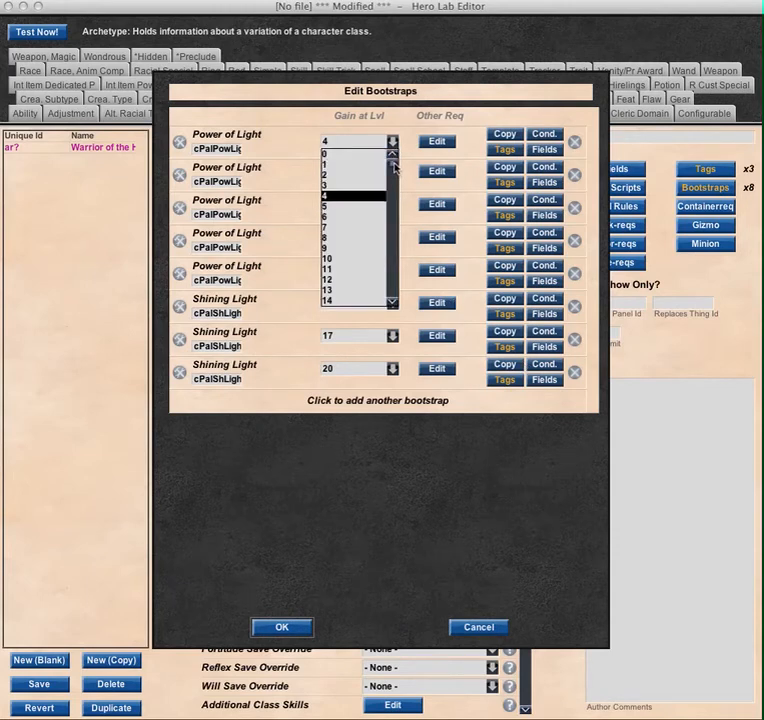
{"action": "left_click_drag", "start_coordinate": [393, 166], "coordinate": [386, 129]}
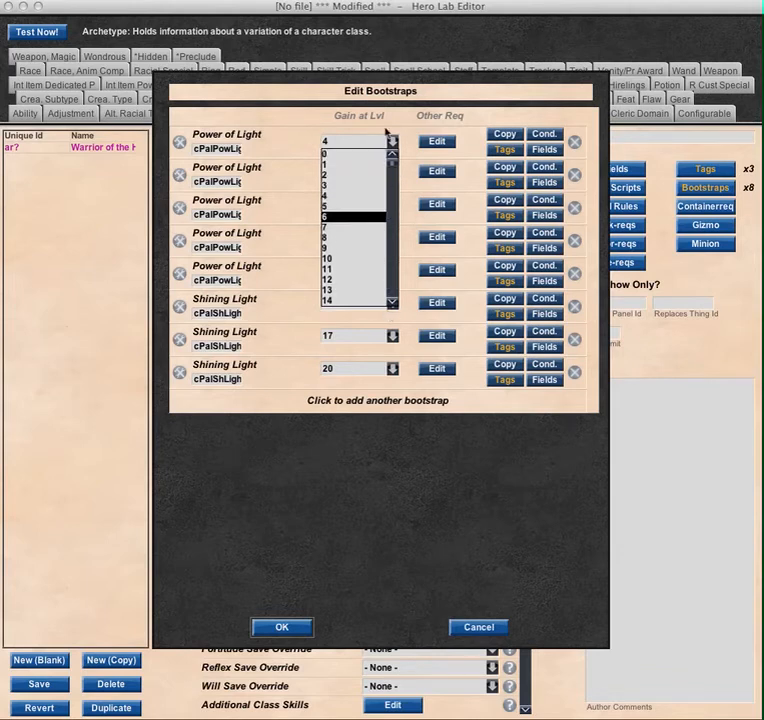
{"action": "left_click", "coordinate": [397, 121]}
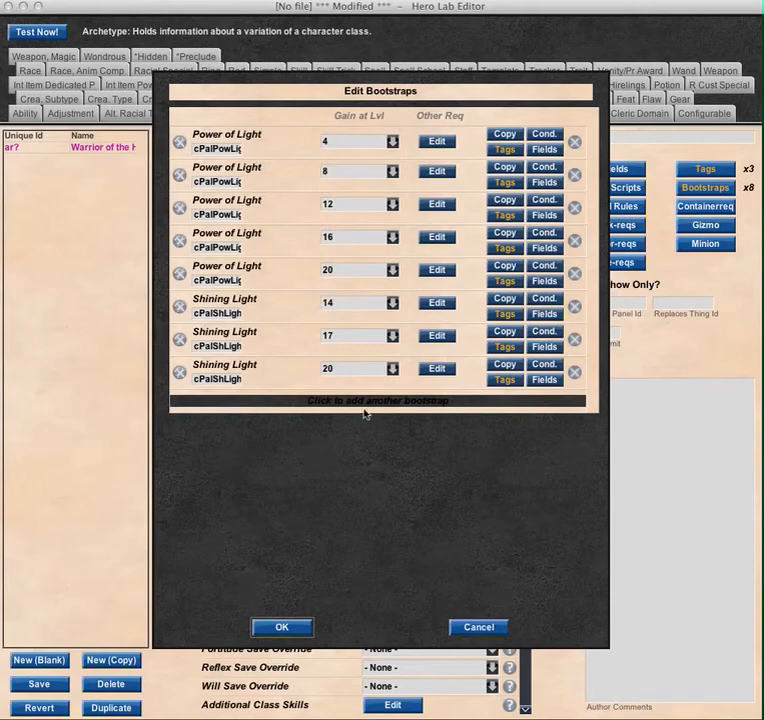
{"action": "left_click", "coordinate": [477, 627]}
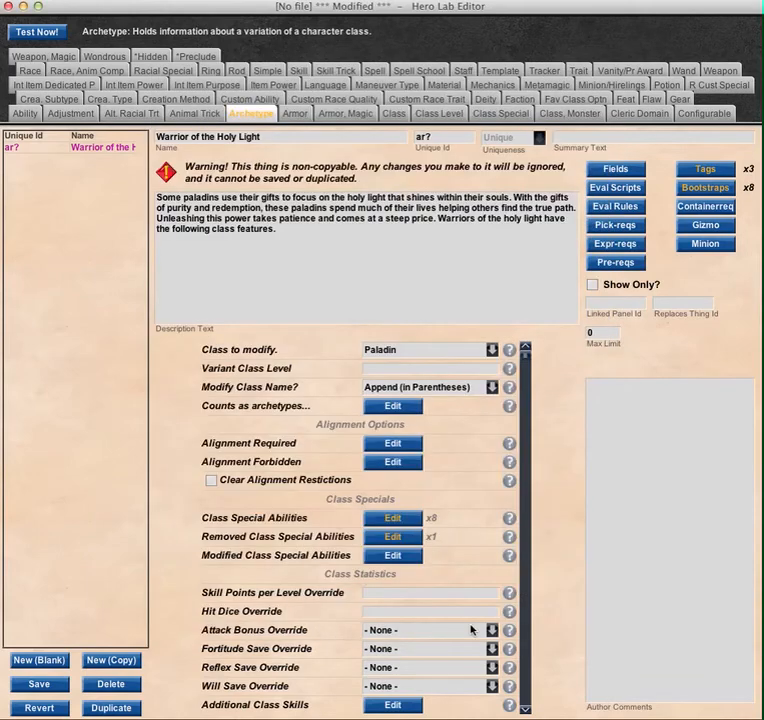
- Switch to Hero Lab to view the paladin character's class levels and archetype, and return to the Hero Lab Editor
{"action": "left_click", "coordinate": [763, 406]}
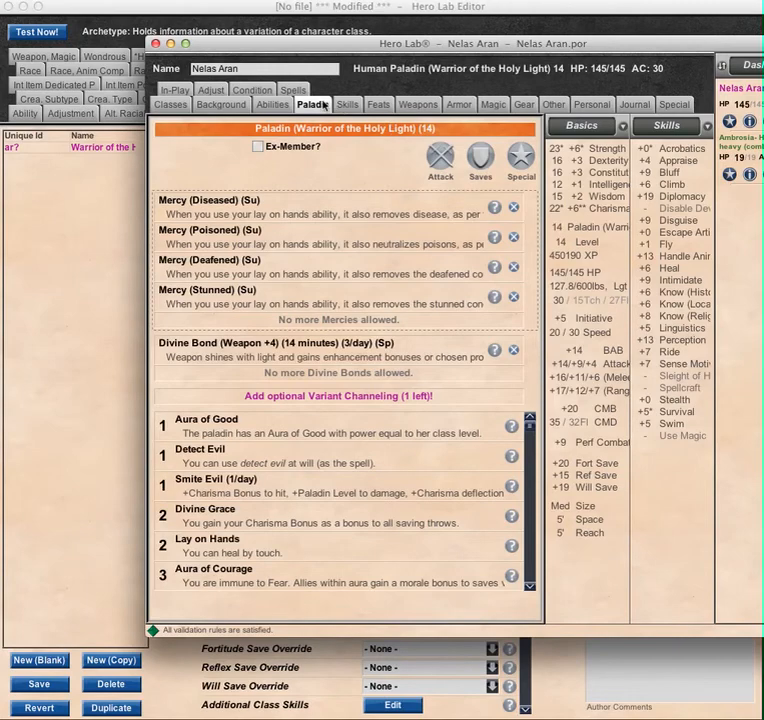
{"action": "left_click", "coordinate": [170, 104]}
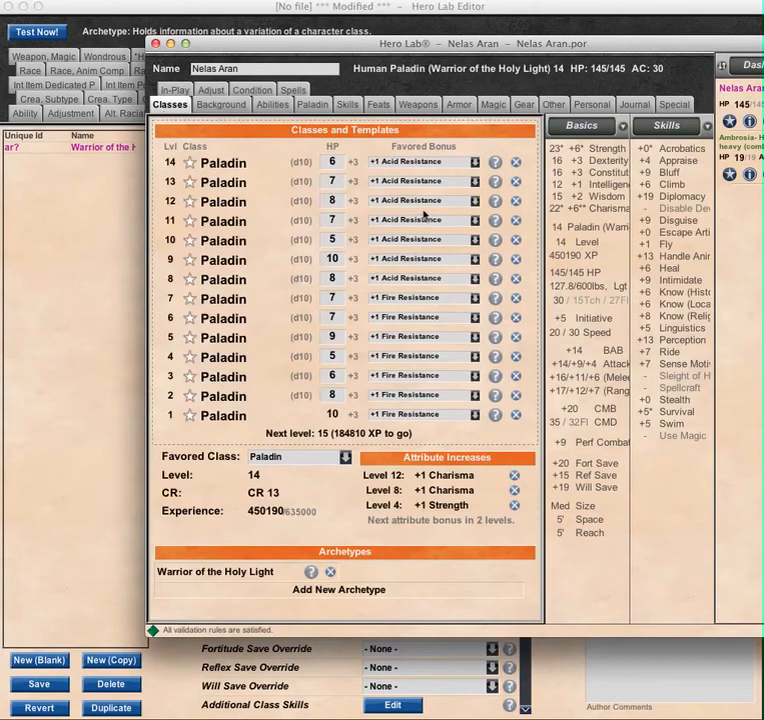
{"action": "left_click", "coordinate": [106, 550]}
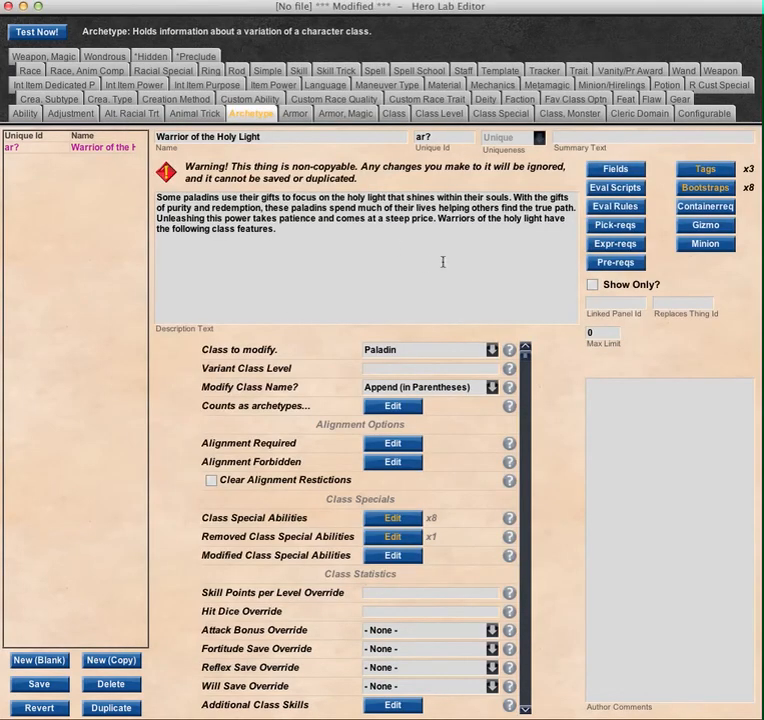
- Review the gain levels of the Power of Light and Shining Light class special abilities again and cancel without changes
{"action": "left_click", "coordinate": [405, 520]}
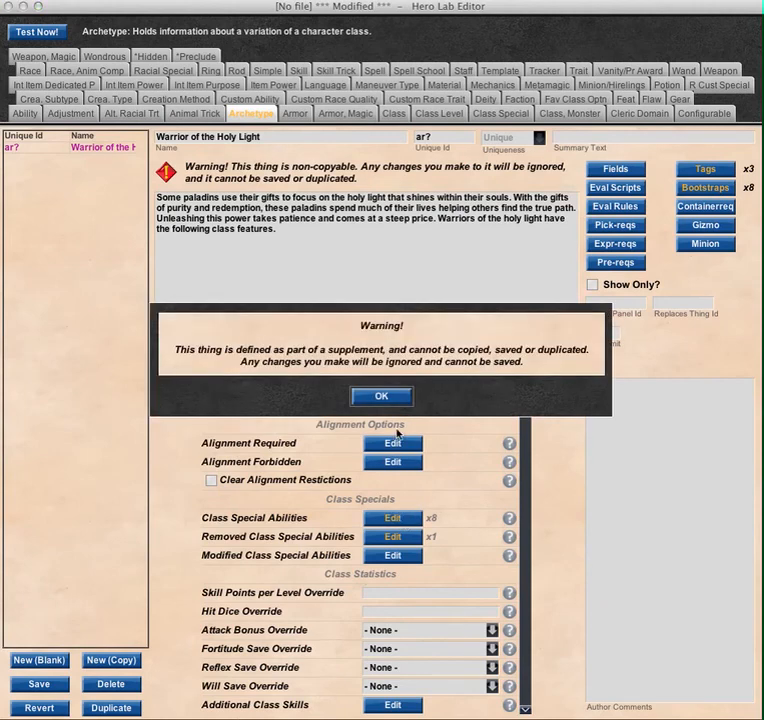
{"action": "left_click", "coordinate": [381, 396]}
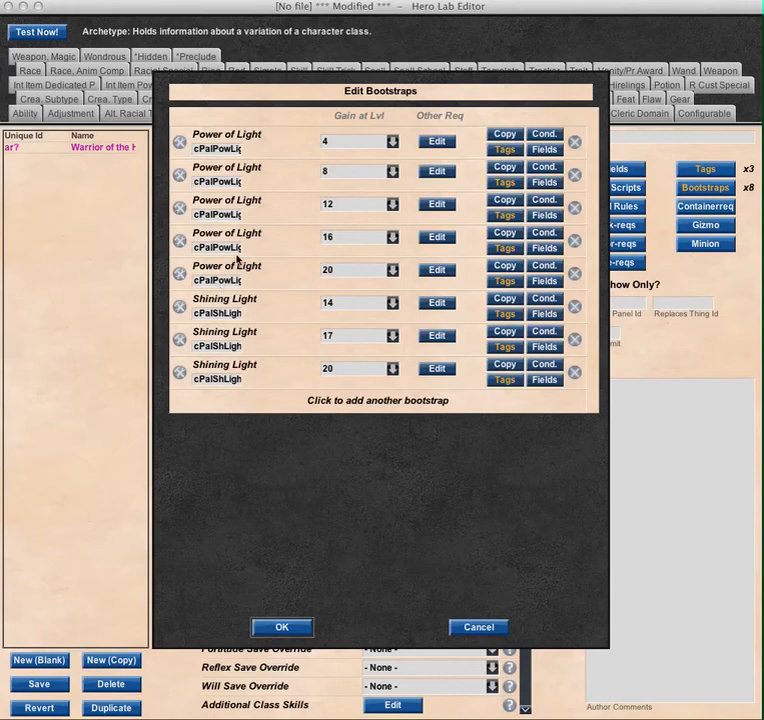
{"action": "left_click", "coordinate": [489, 629]}
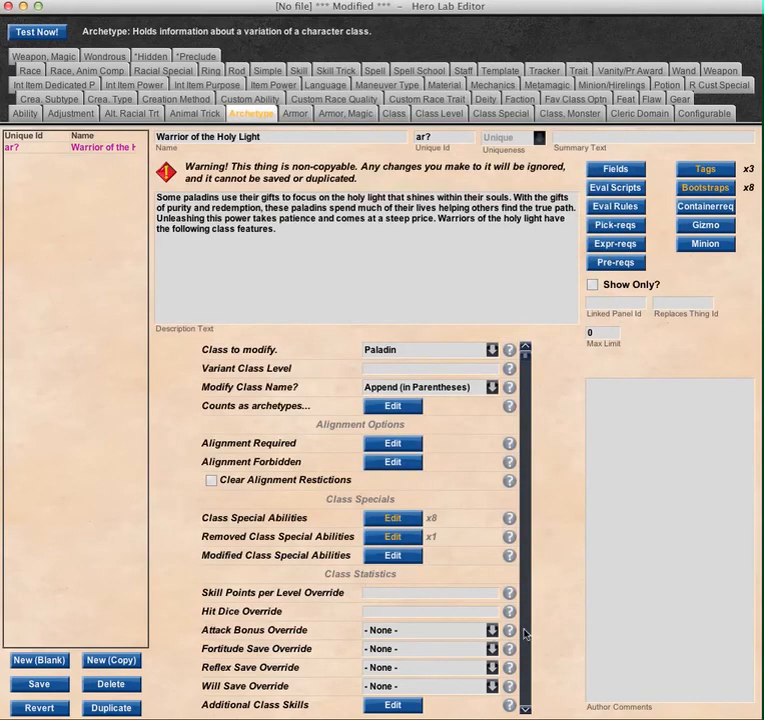